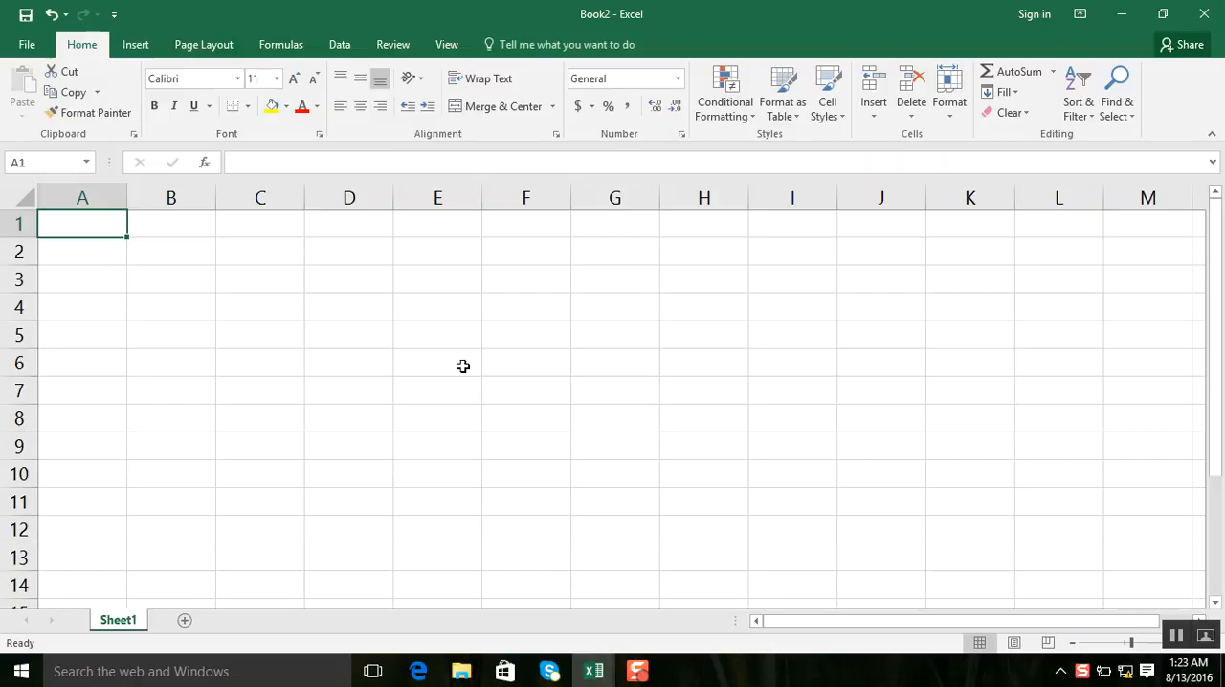
# Step: Enter the values 55, 44, 44, 666, 777, 88, 99 and 00 down column B in cells B1 to B8
pyautogui.press('Right')
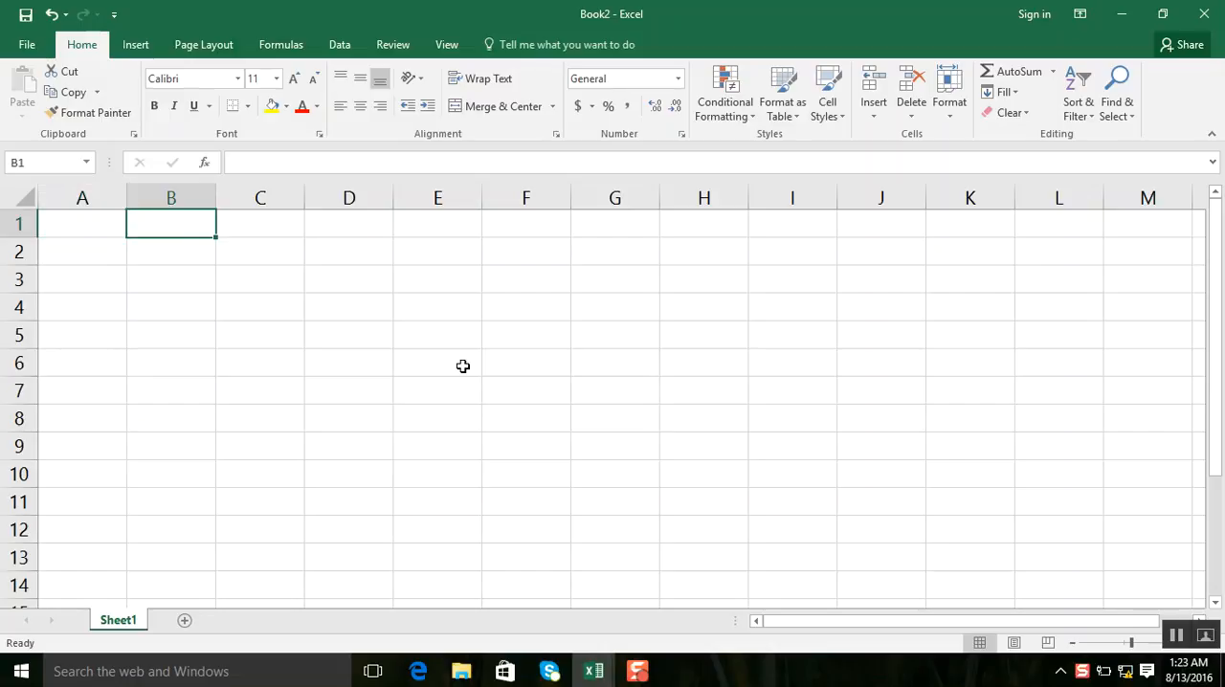
pyautogui.write('55')
pyautogui.press('Return')
pyautogui.write('44')
pyautogui.press('Return')
pyautogui.write('44')
pyautogui.press('Return')
pyautogui.write('666')
pyautogui.press('Return')
pyautogui.write('777')
pyautogui.press('Return')
pyautogui.write('88')
pyautogui.press('Return')
pyautogui.write('99')
pyautogui.press('Return')
pyautogui.write('00')
pyautogui.press('Return')
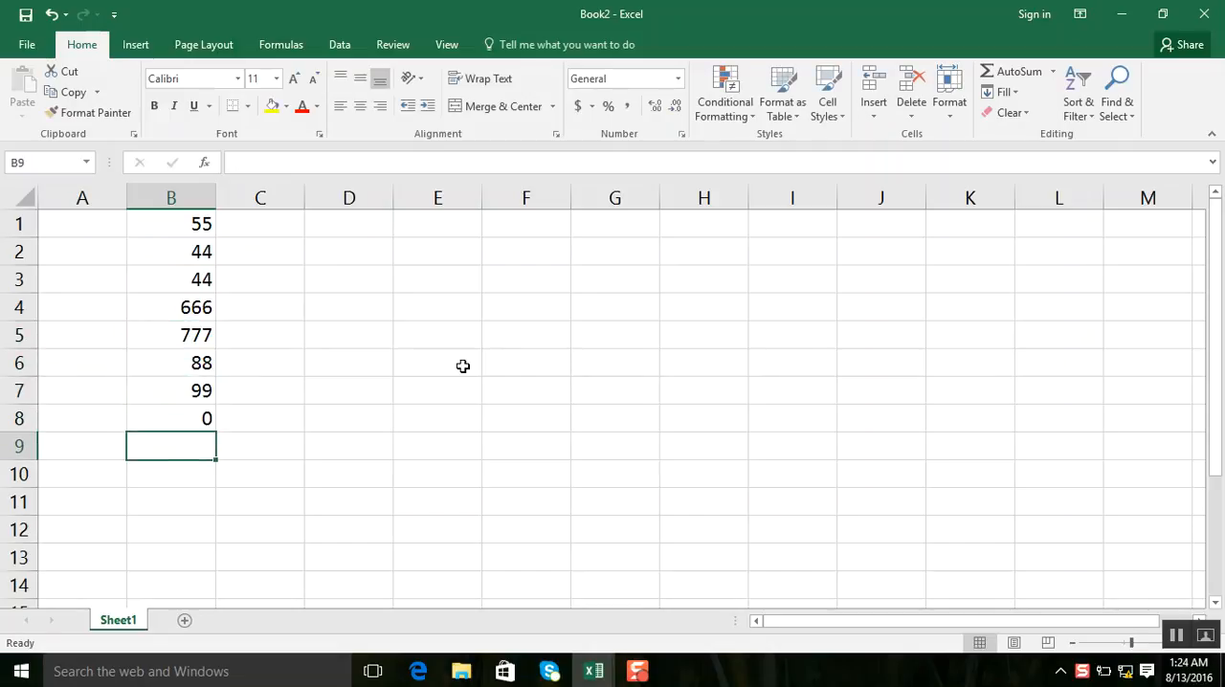
# Step: Replace the value in cell B8 with 77
pyautogui.press('Up')
pyautogui.write('77')
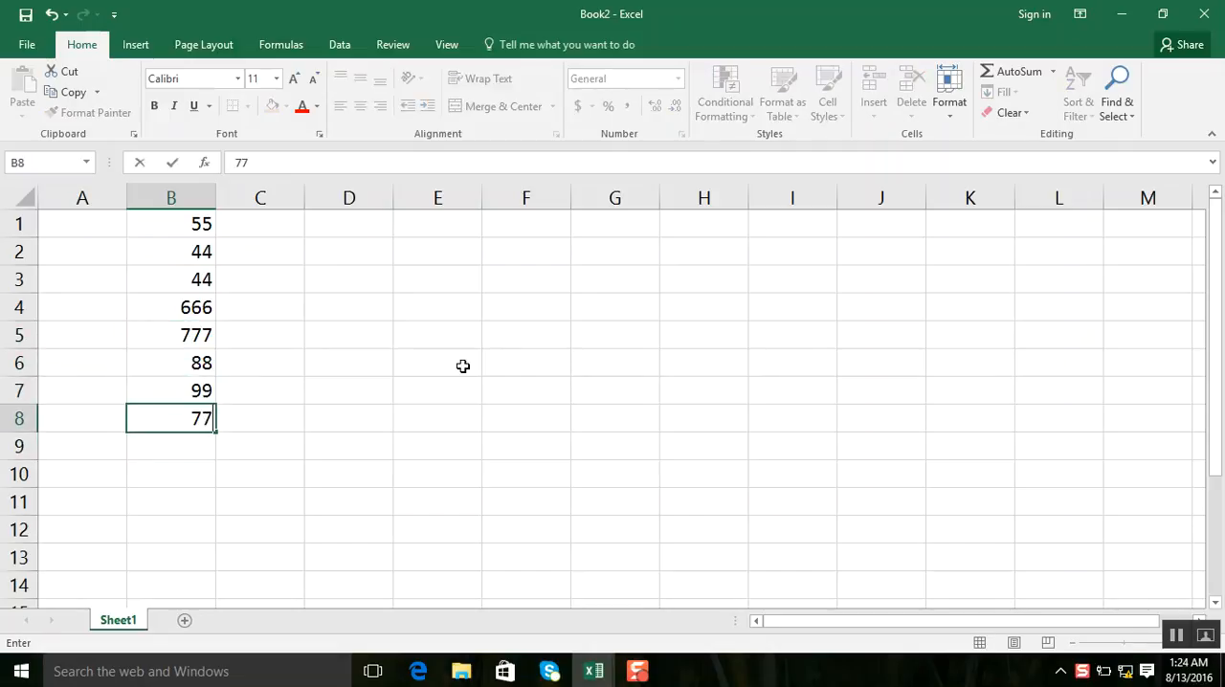
pyautogui.press('Return')
# Step: Enter the labels total, Average, Max, Min and count down column A in cells A9 to A13
pyautogui.press('Left')
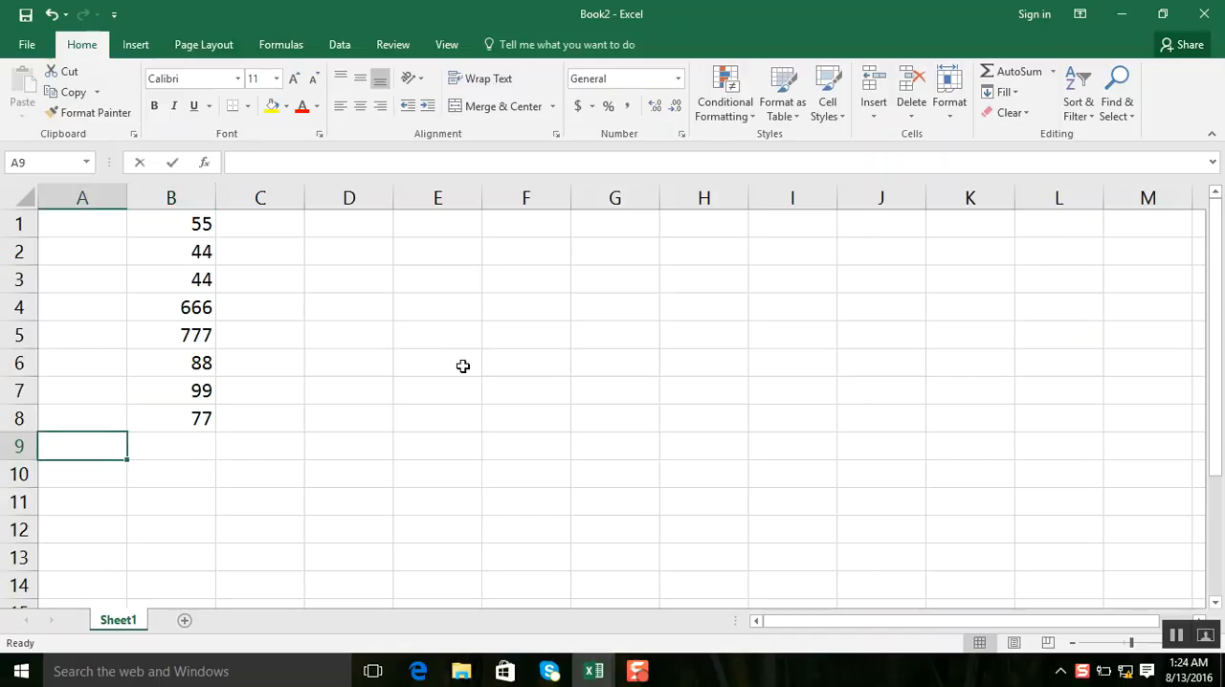
pyautogui.write('total')
pyautogui.press('Return')
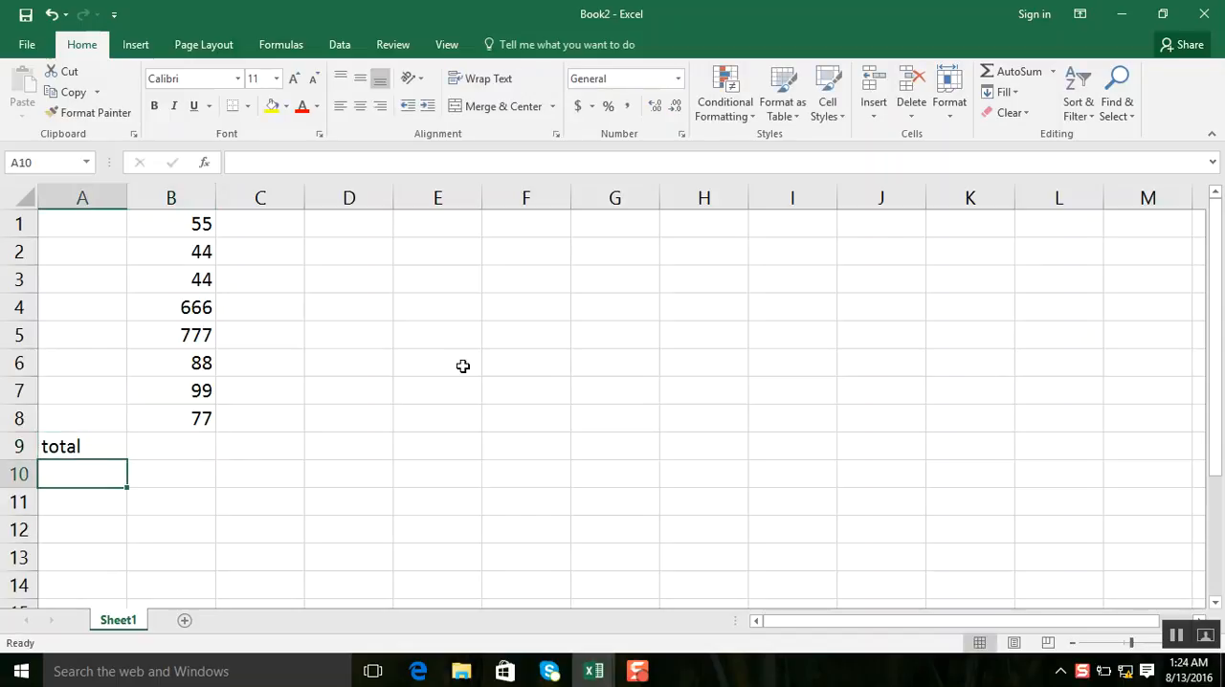
pyautogui.write('Average')
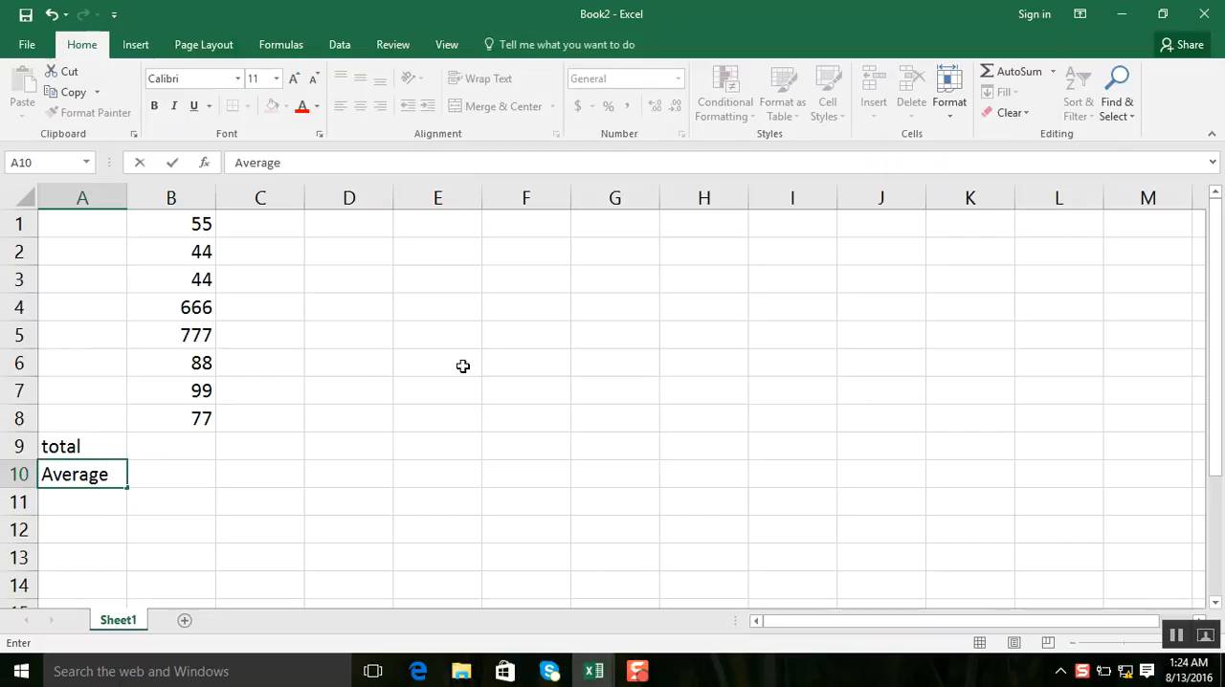
pyautogui.press('Return')
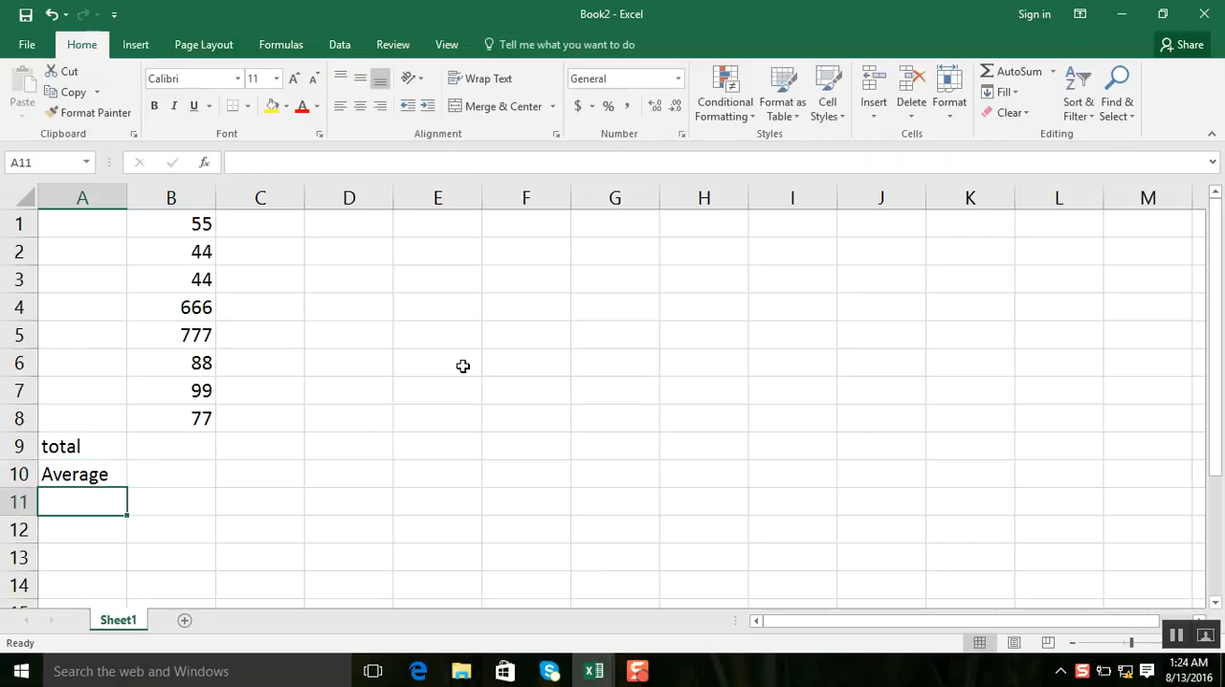
pyautogui.write('Max')
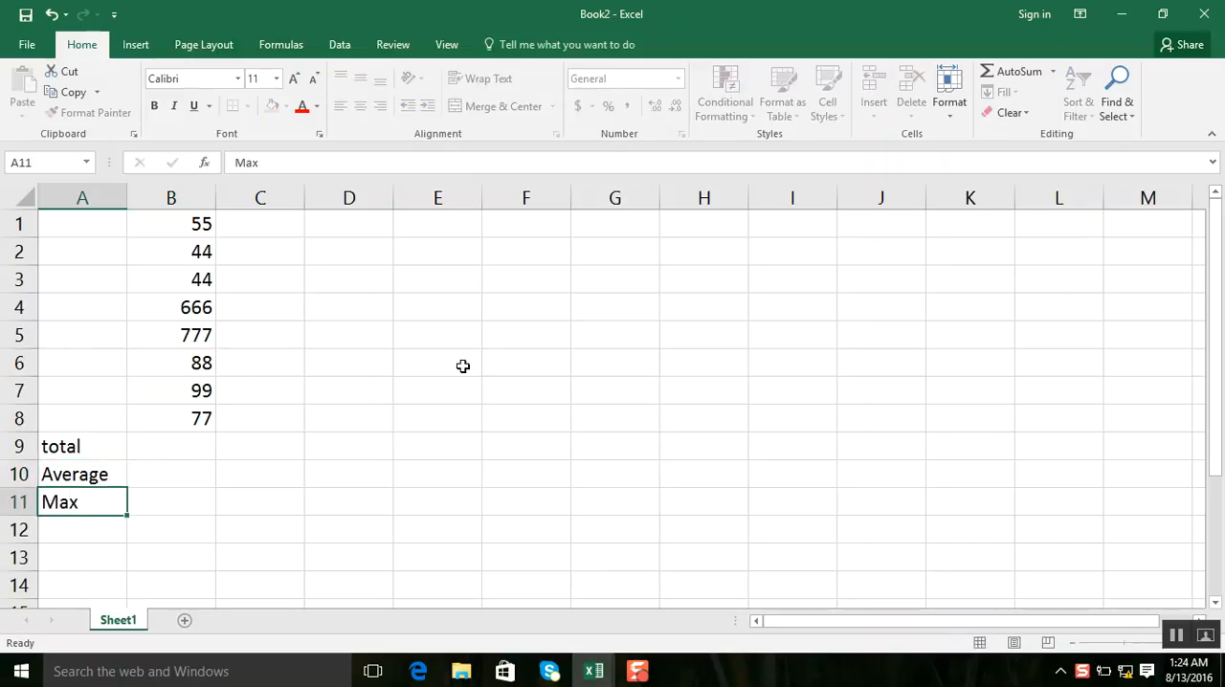
pyautogui.press('Return')
pyautogui.write('Min')
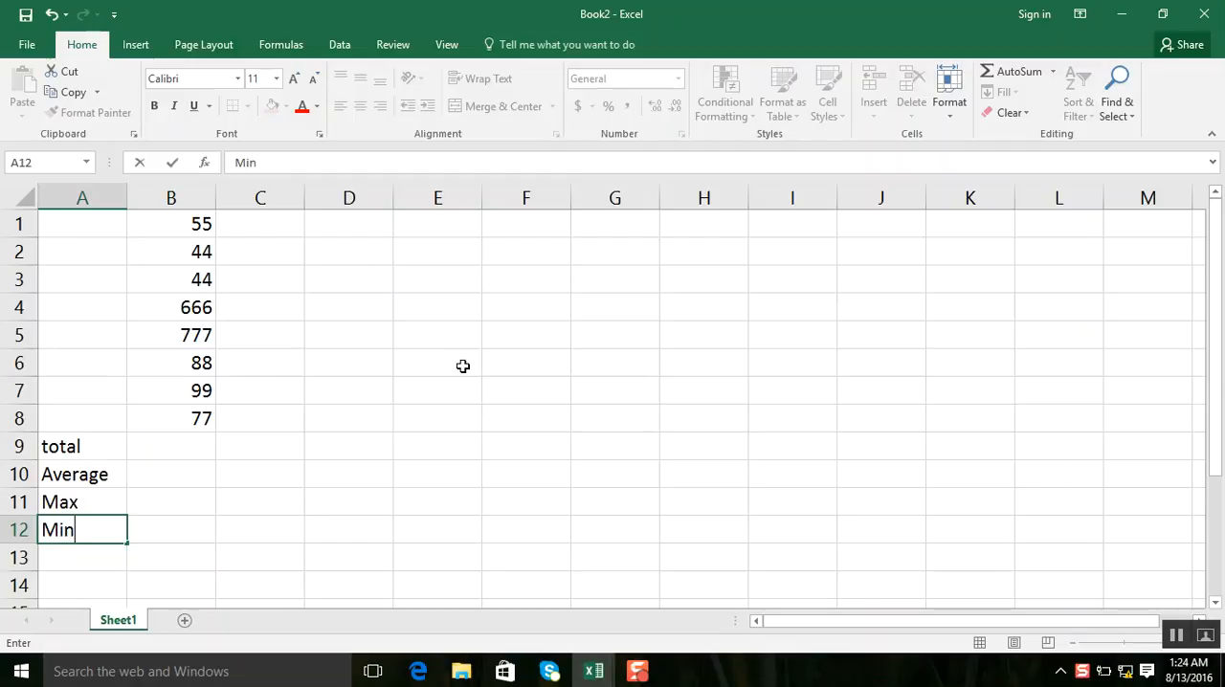
pyautogui.hotkey('ctrl', 'Return')
pyautogui.press('Down')
pyautogui.write('count')
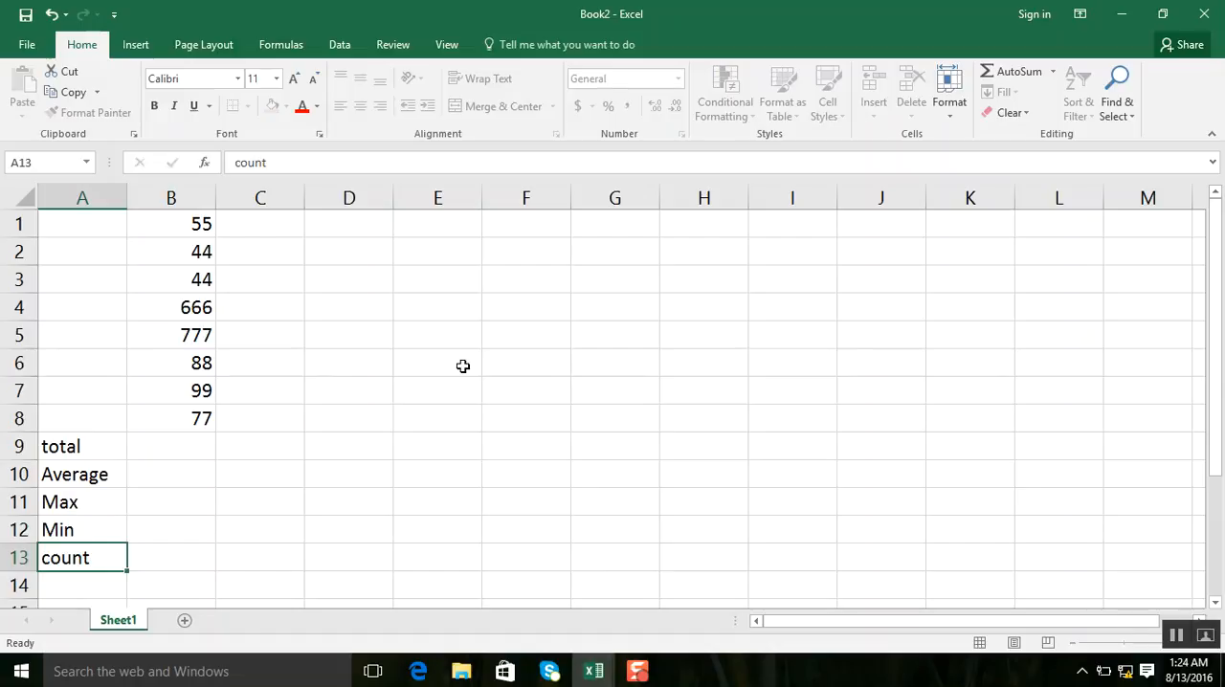
# Step: Calculate the total in cell B9 with a SUM formula over the range B1:B8
pyautogui.press('Tab')
pyautogui.press('Up')
pyautogui.press('Up')
pyautogui.press('Up')
pyautogui.press('Up')
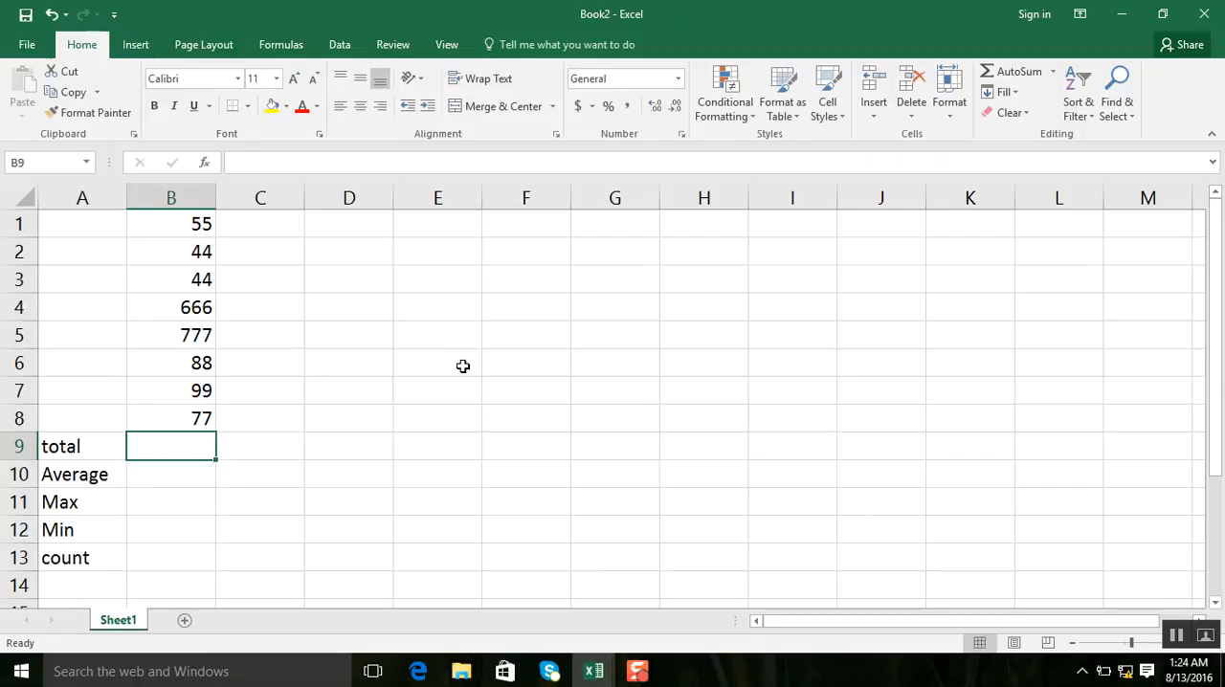
pyautogui.write('=')
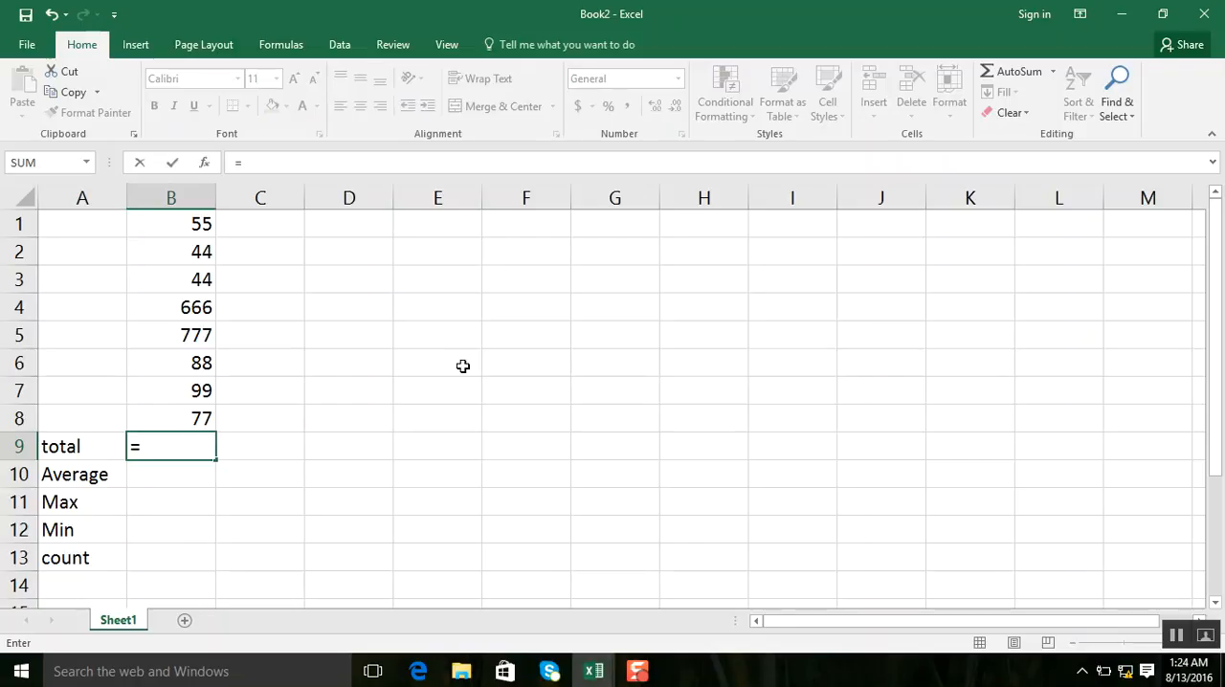
pyautogui.write('sum(')
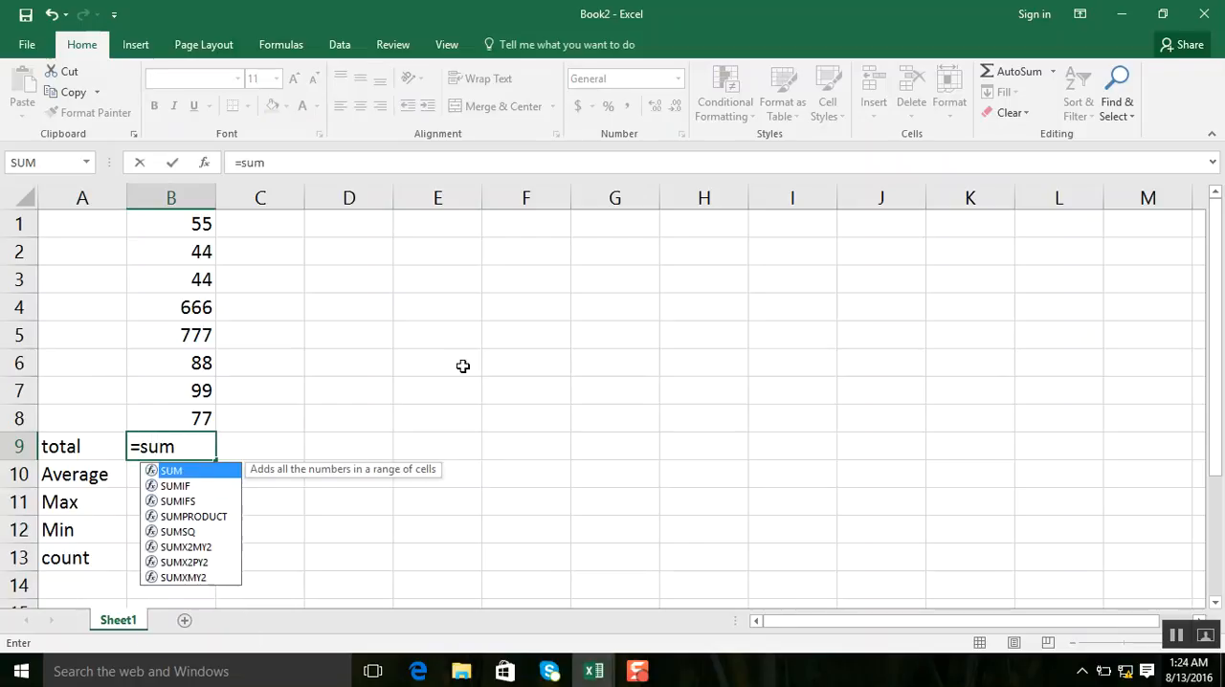
pyautogui.click(200, 223)
pyautogui.moveTo(201, 258); pyautogui.dragTo(212, 413)
pyautogui.press('Return')
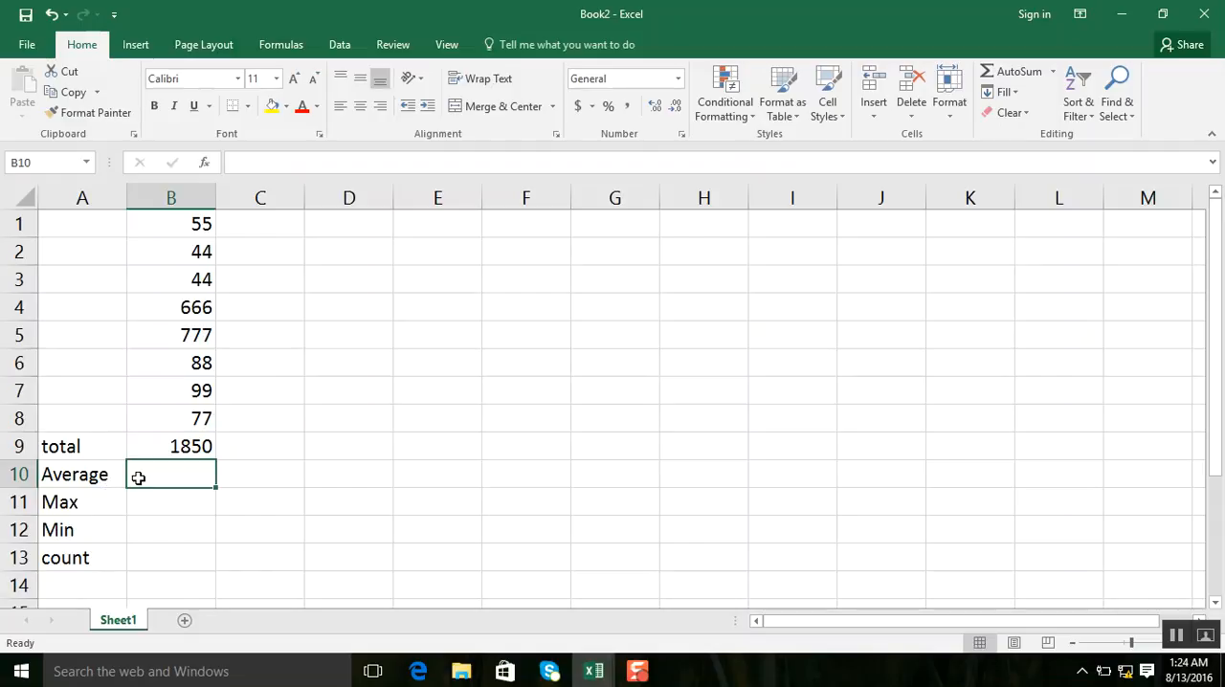
# Step: Calculate the average of B1:B8 in cell B10 with an AVERAGE formula
pyautogui.write('=average')
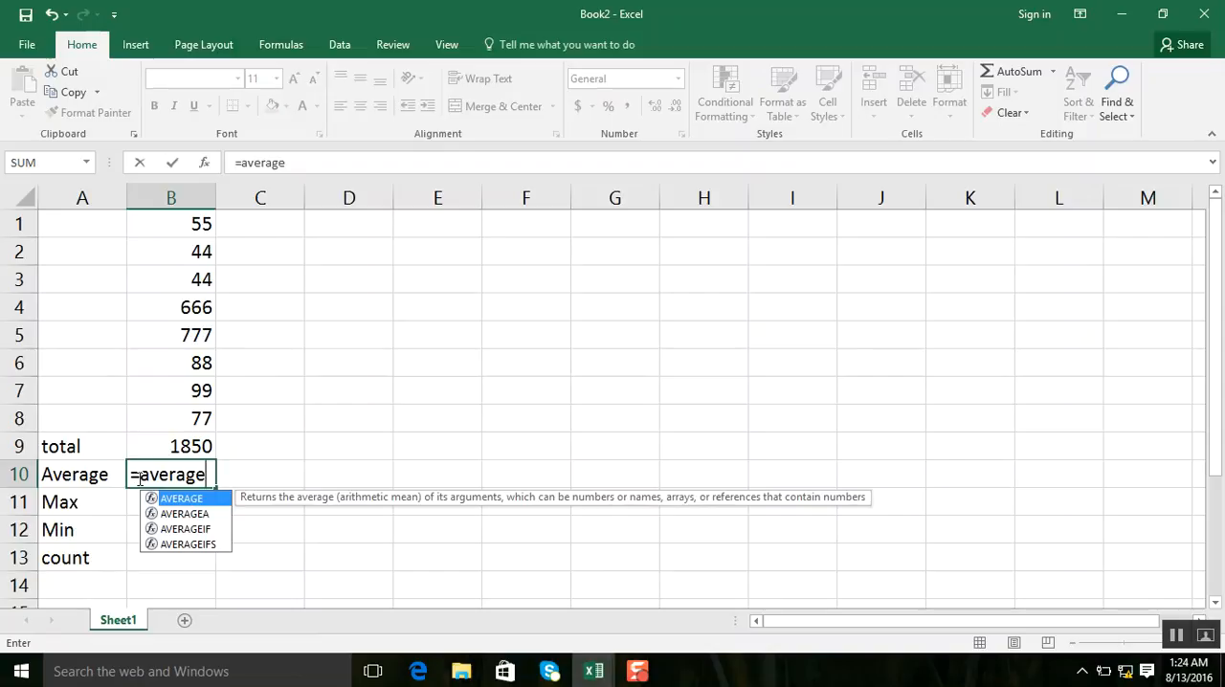
pyautogui.write('(')
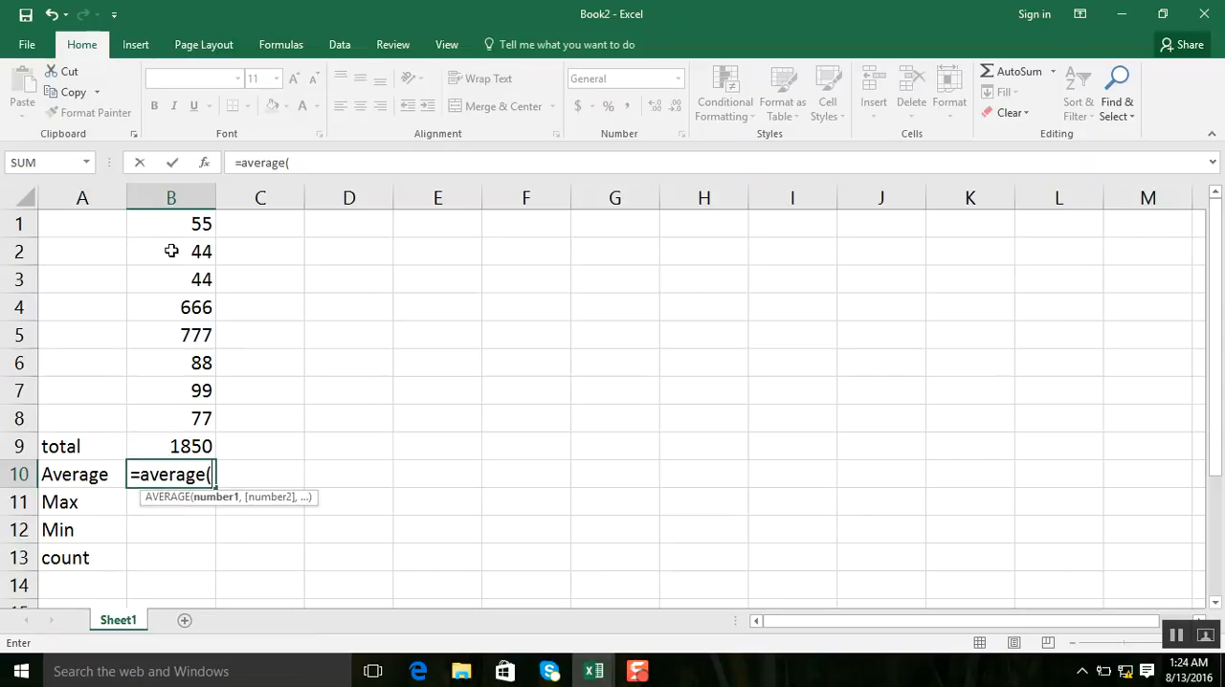
pyautogui.moveTo(184, 231); pyautogui.dragTo(191, 421)
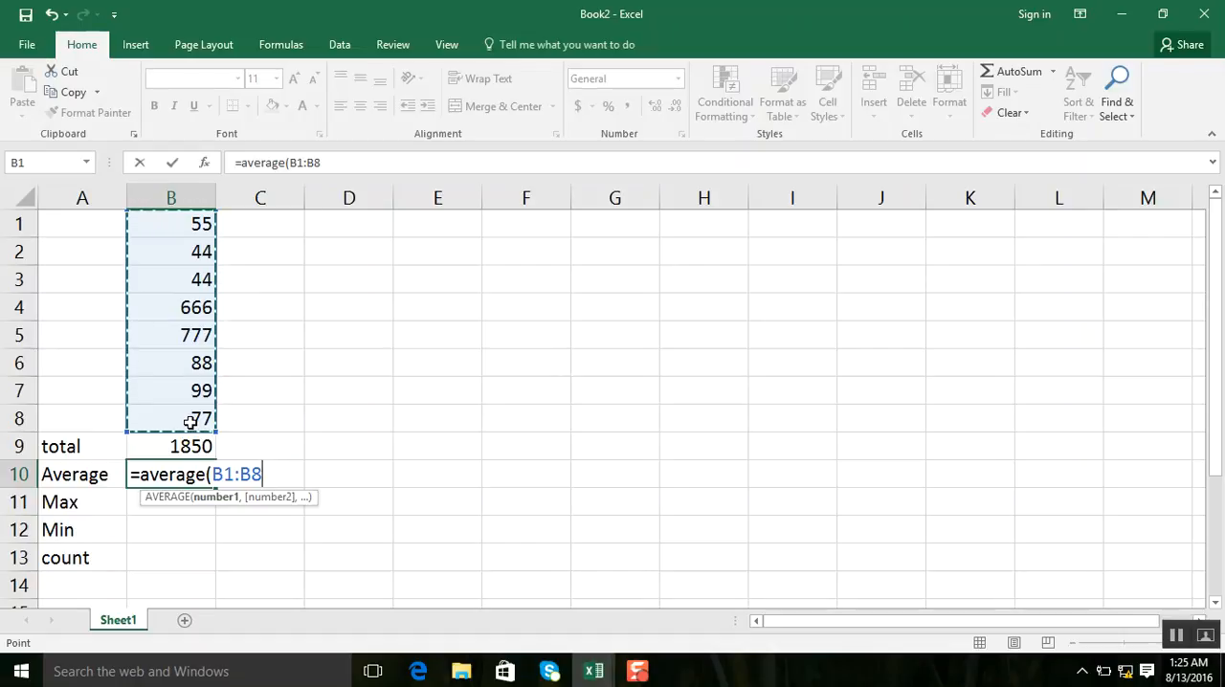
pyautogui.press('Return')
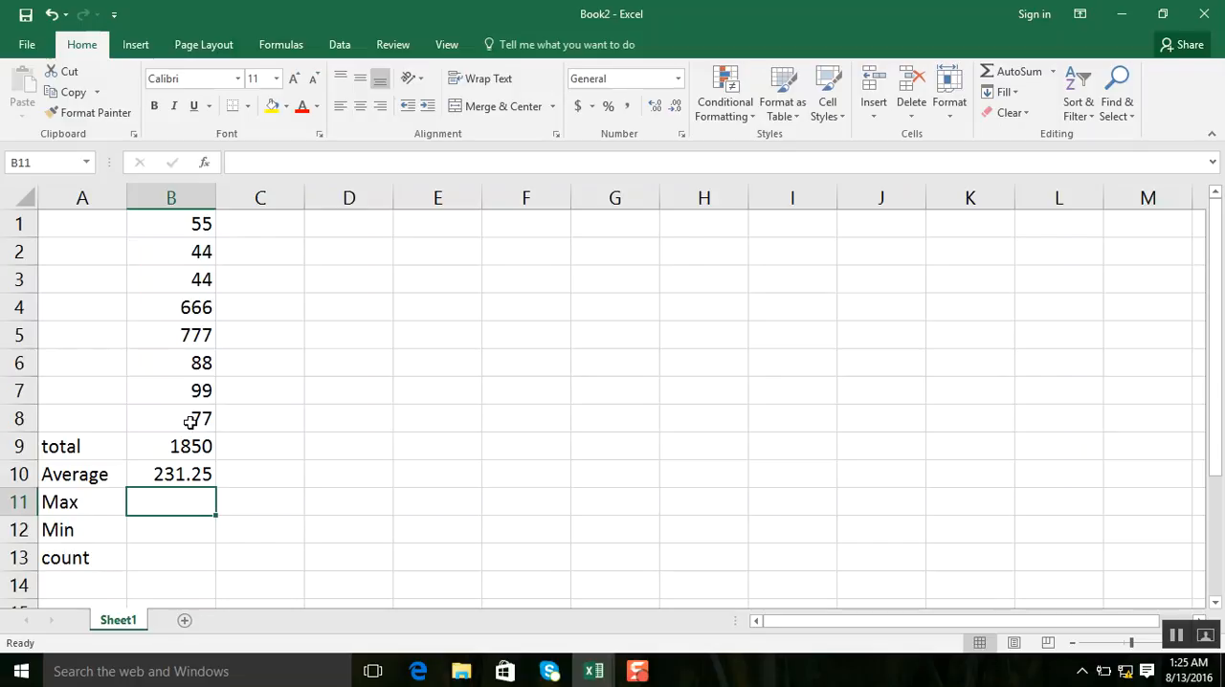
# Step: Find the largest value of B1:B8 in cell B11 with a MAX formula
pyautogui.write('=')
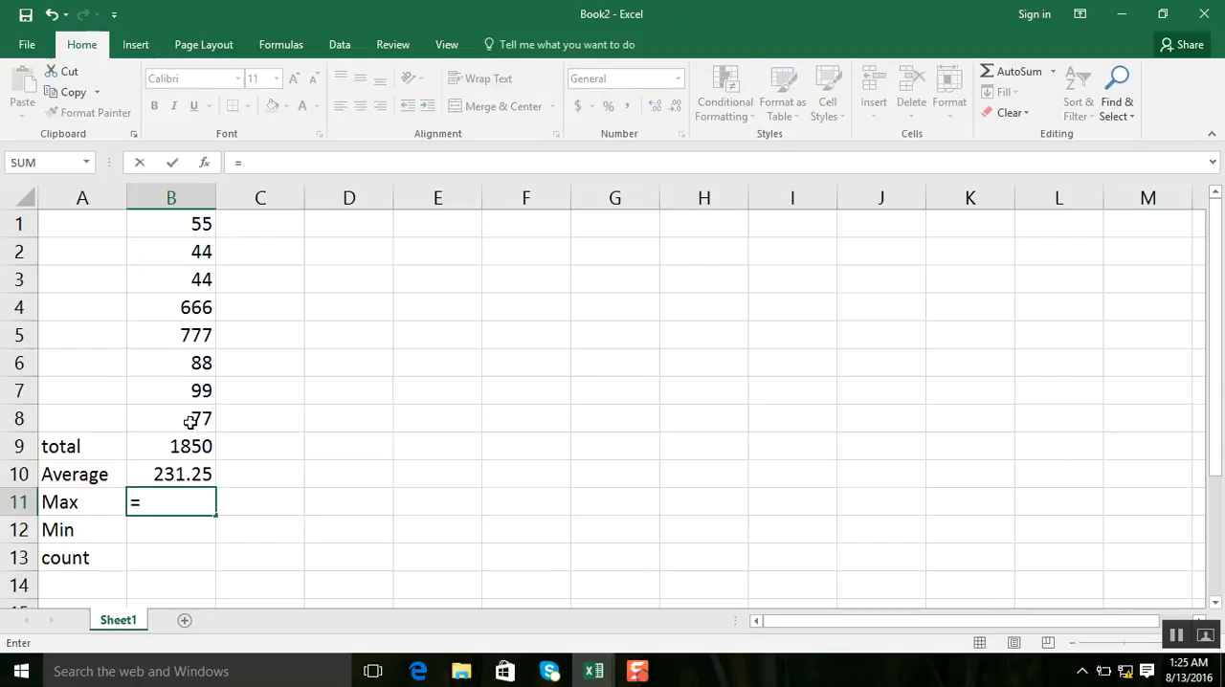
pyautogui.write('max(')
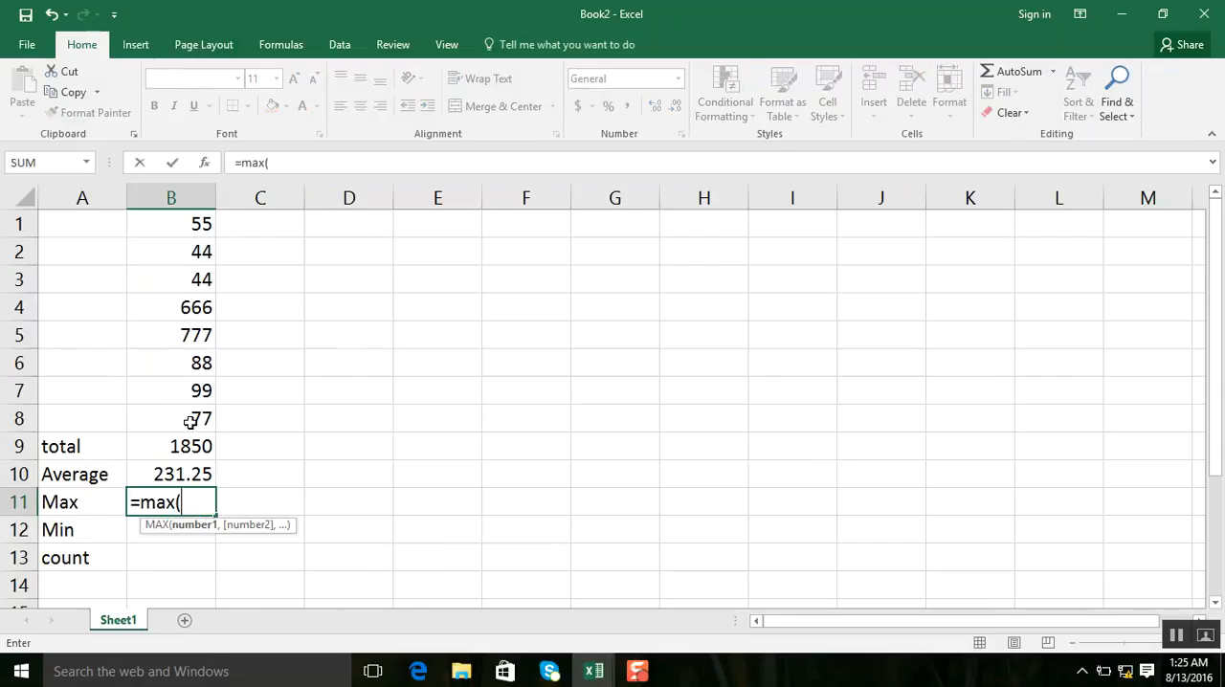
pyautogui.moveTo(174, 234); pyautogui.dragTo(176, 419)
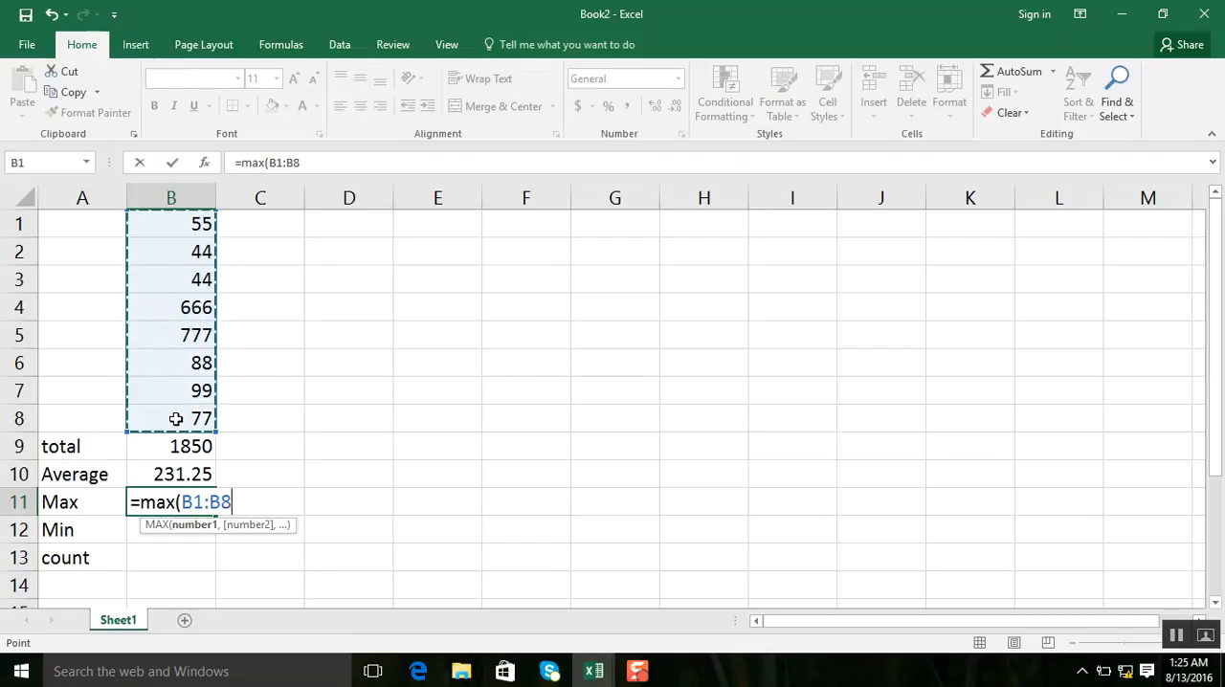
pyautogui.press('Return')
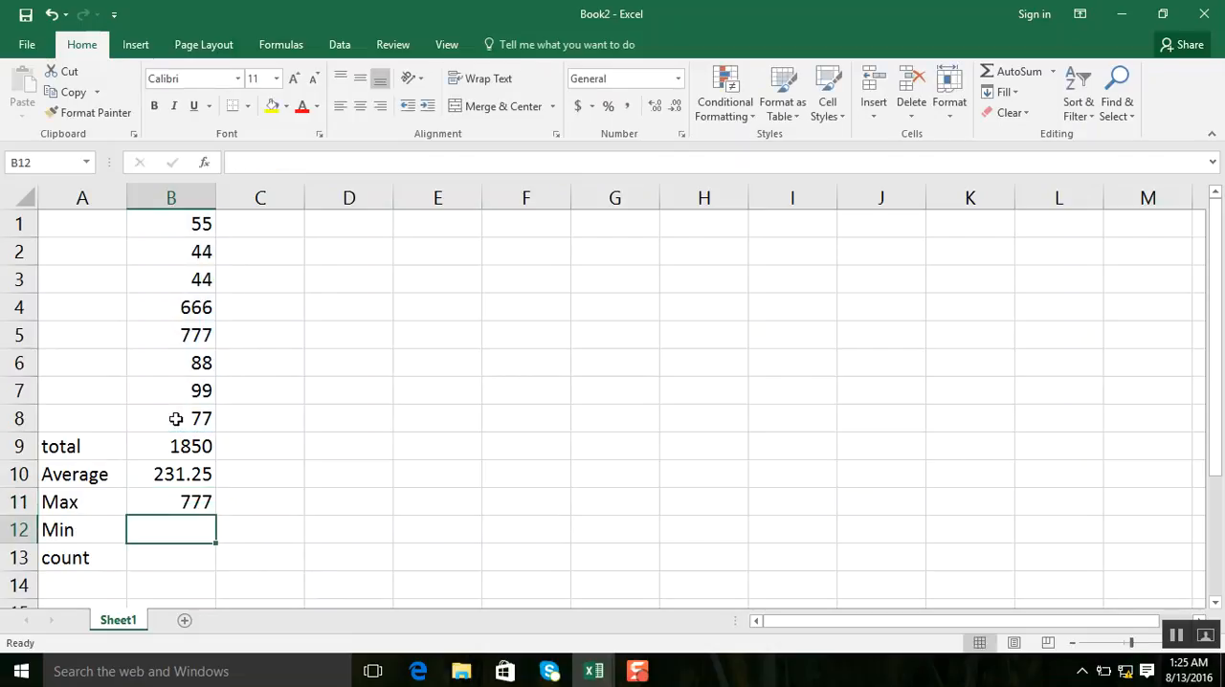
# Step: Find the smallest value of B1:B8 in cell B12 with a MIN formula
pyautogui.write('=m')
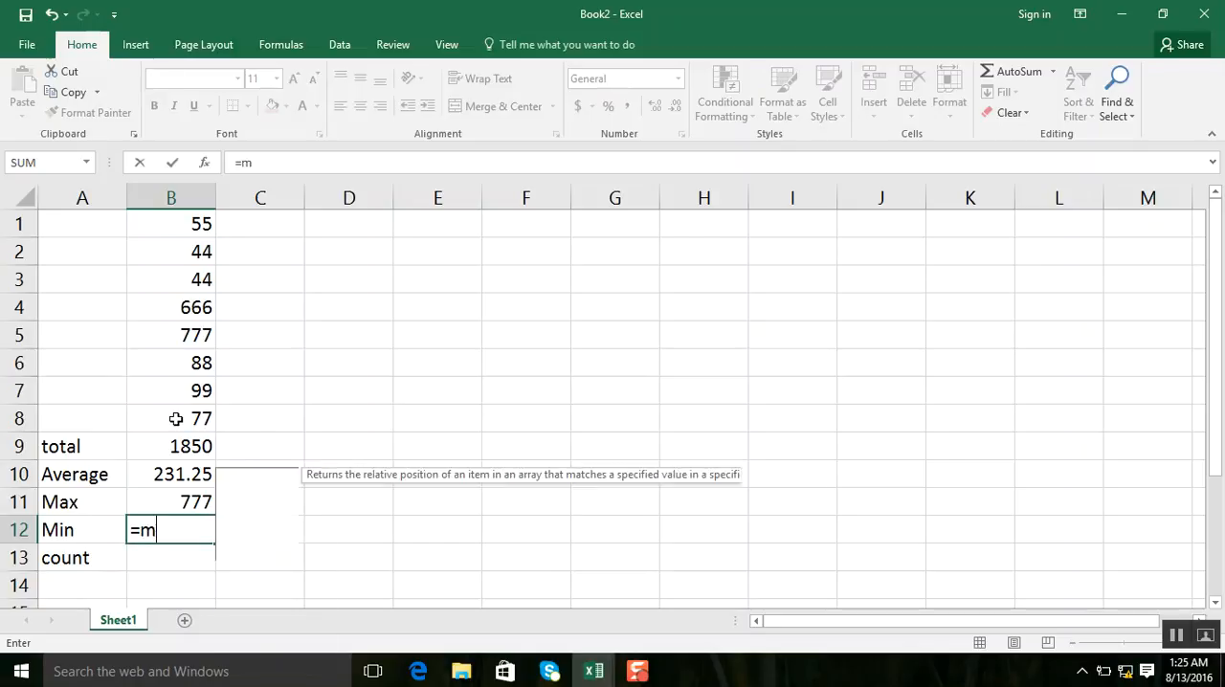
pyautogui.write('in(')
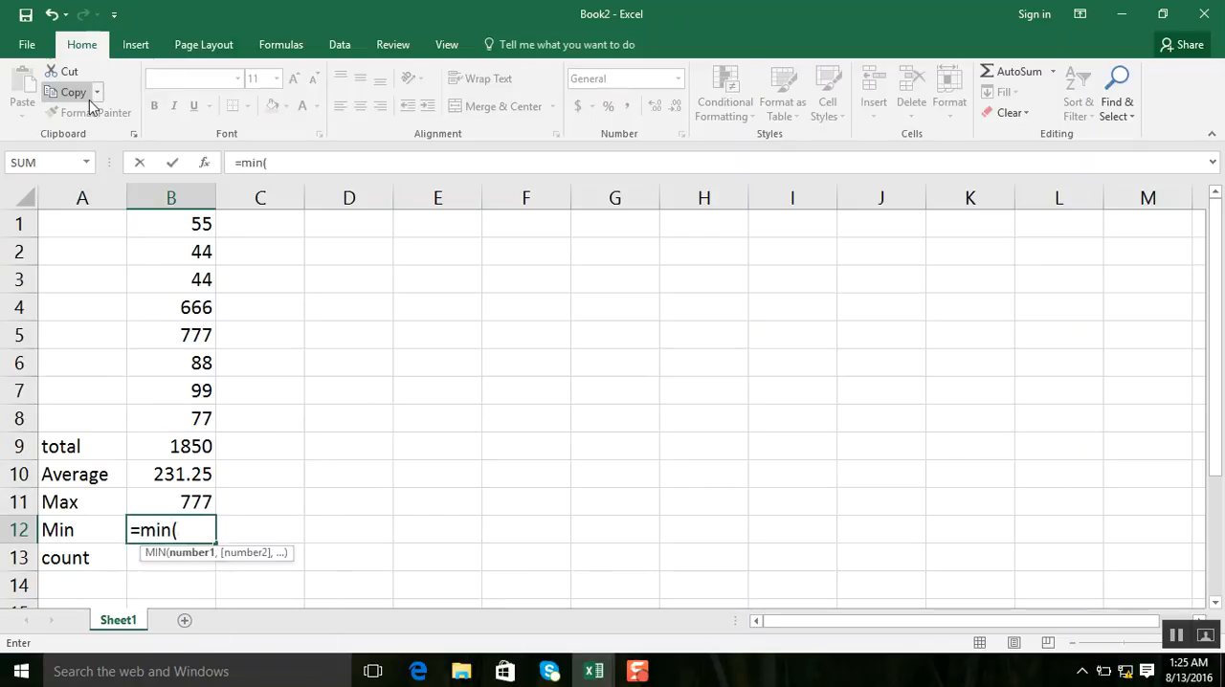
pyautogui.moveTo(192, 224); pyautogui.dragTo(203, 424)
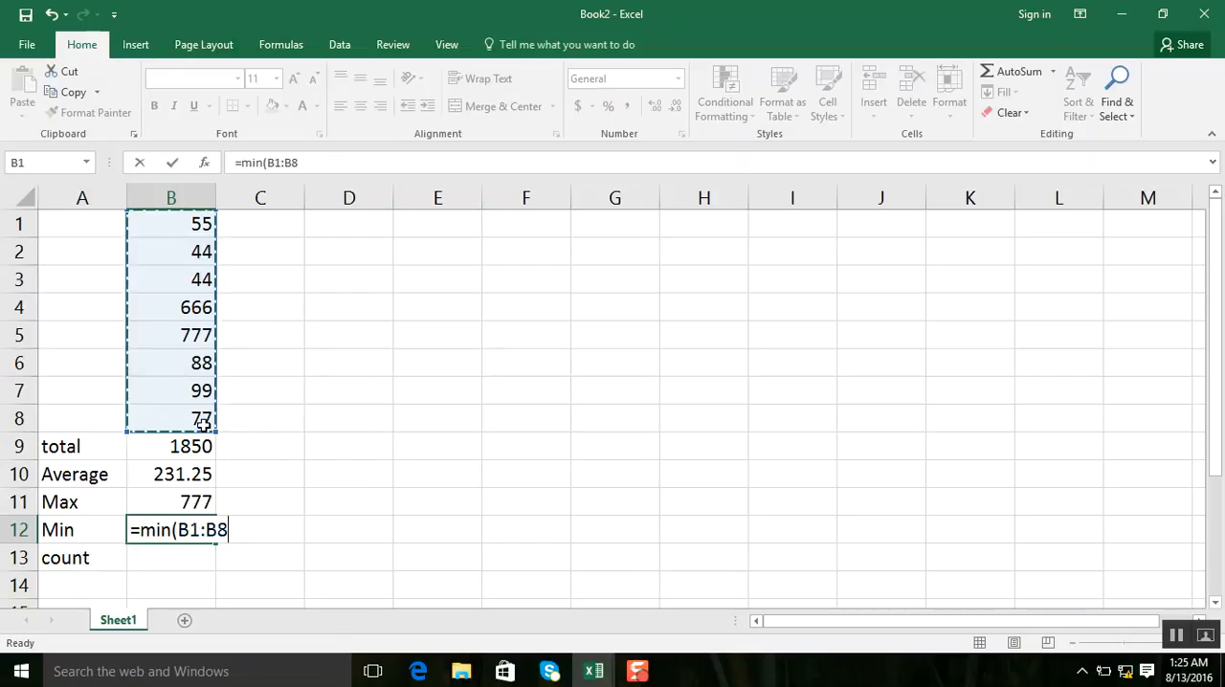
pyautogui.press('Return')
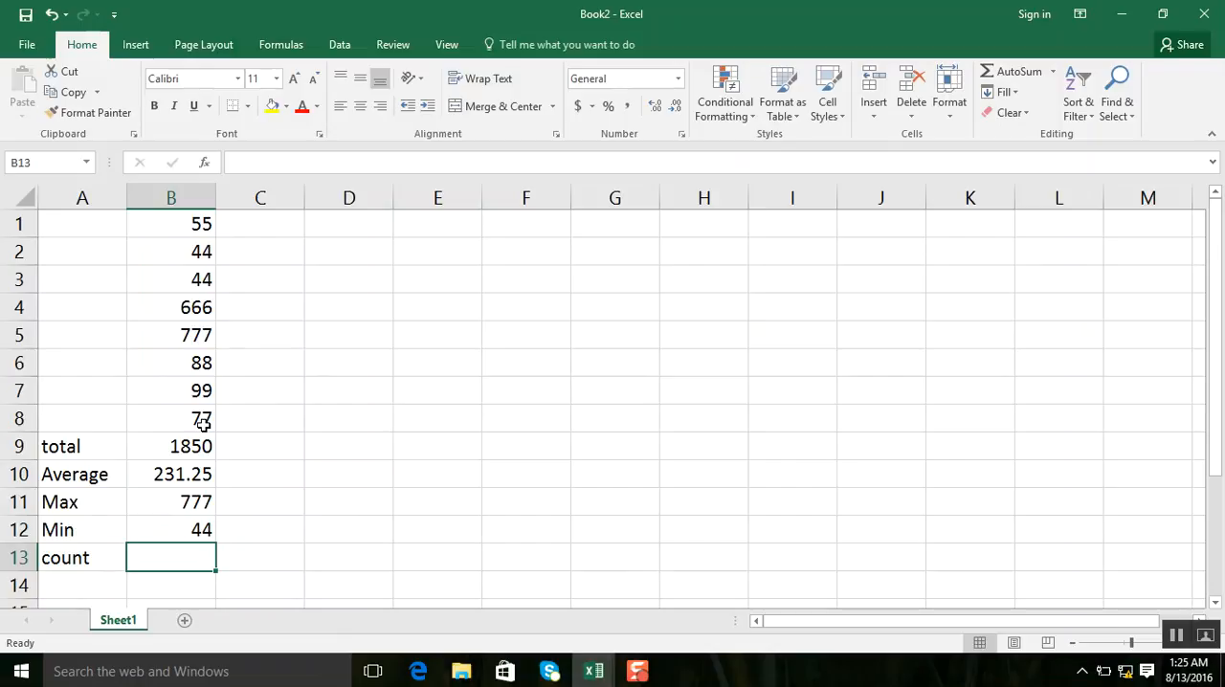
# Step: Count the numeric entries of B1:B8 in cell B13 with a COUNT formula
pyautogui.write('=count')
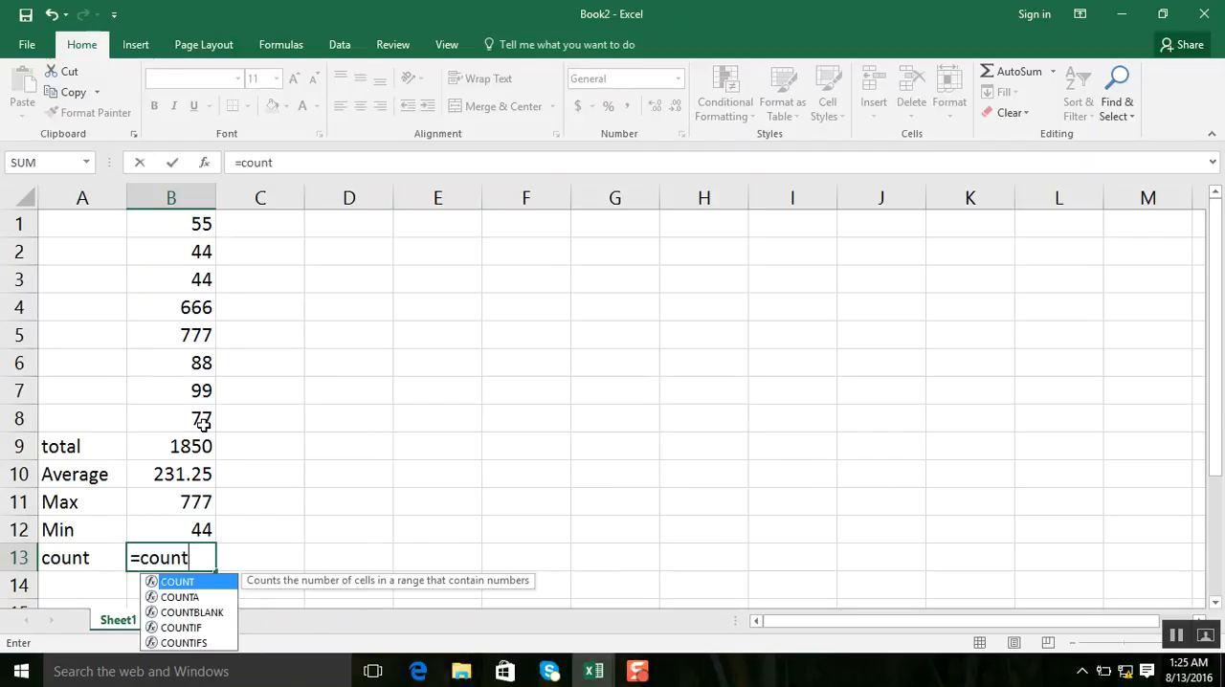
pyautogui.write('(')
pyautogui.click(196, 225)
pyautogui.moveTo(197, 225); pyautogui.dragTo(213, 433)
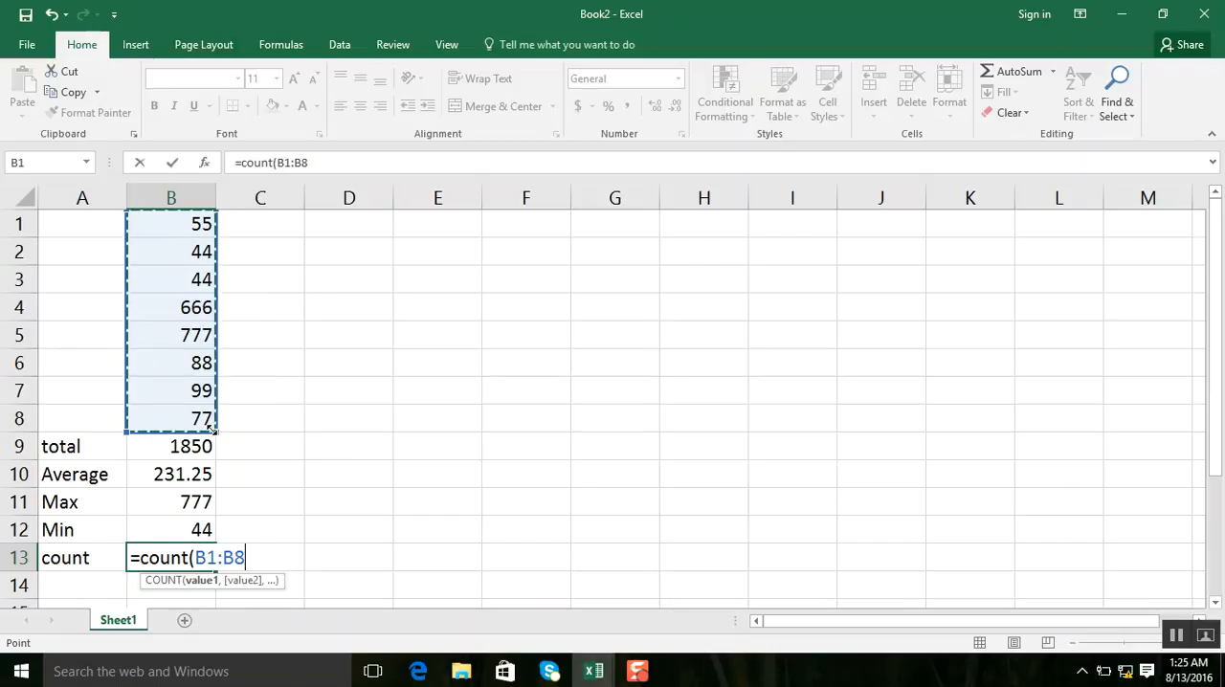
pyautogui.press('Return')
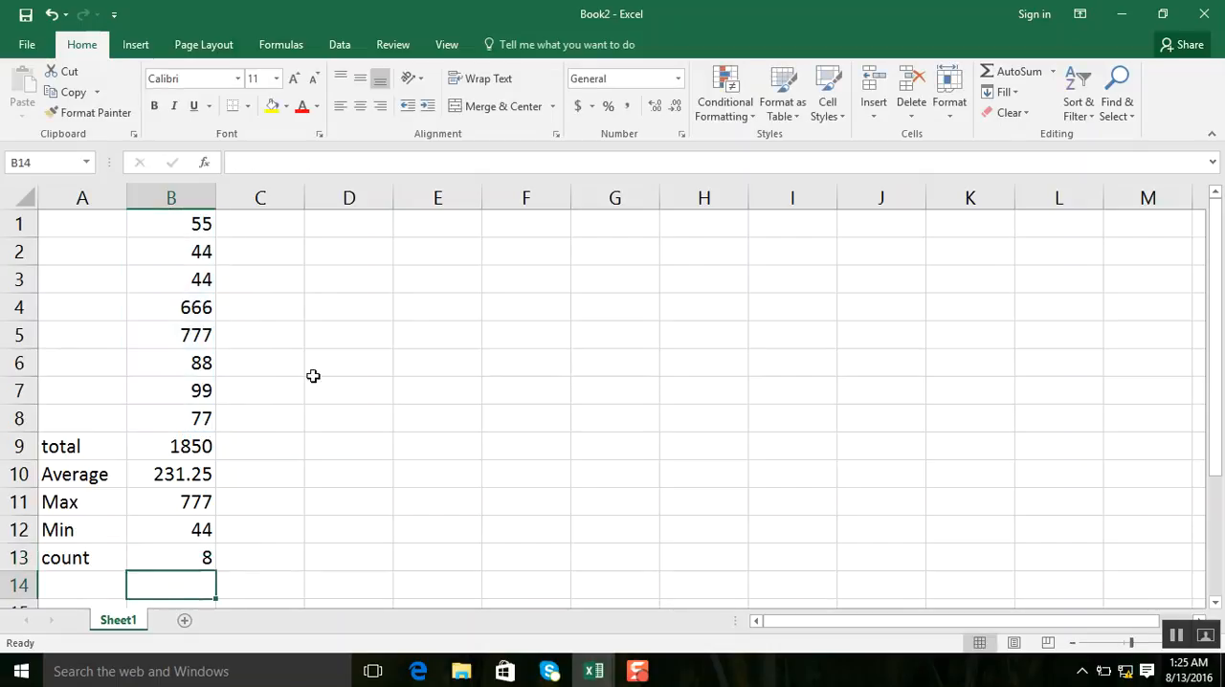
# Step: Insert the current date in cell B14 with the formula =today()
pyautogui.click(100, 589)
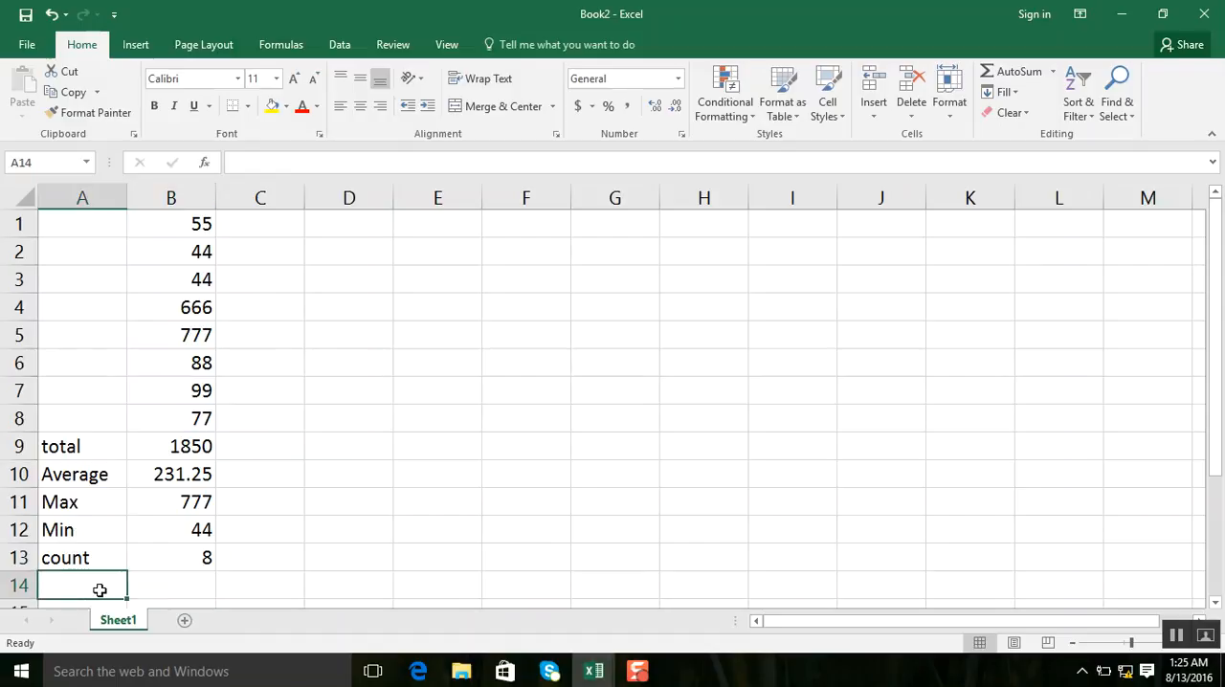
pyautogui.press('Right')
pyautogui.write('=t')
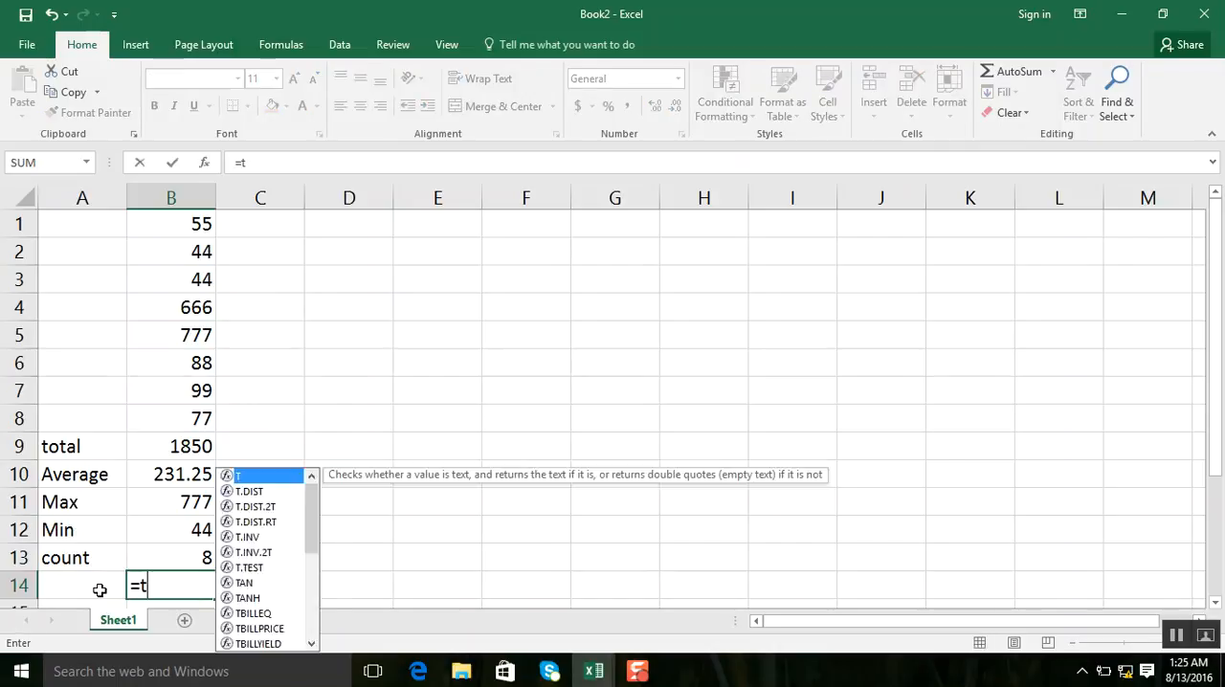
pyautogui.write('oday')
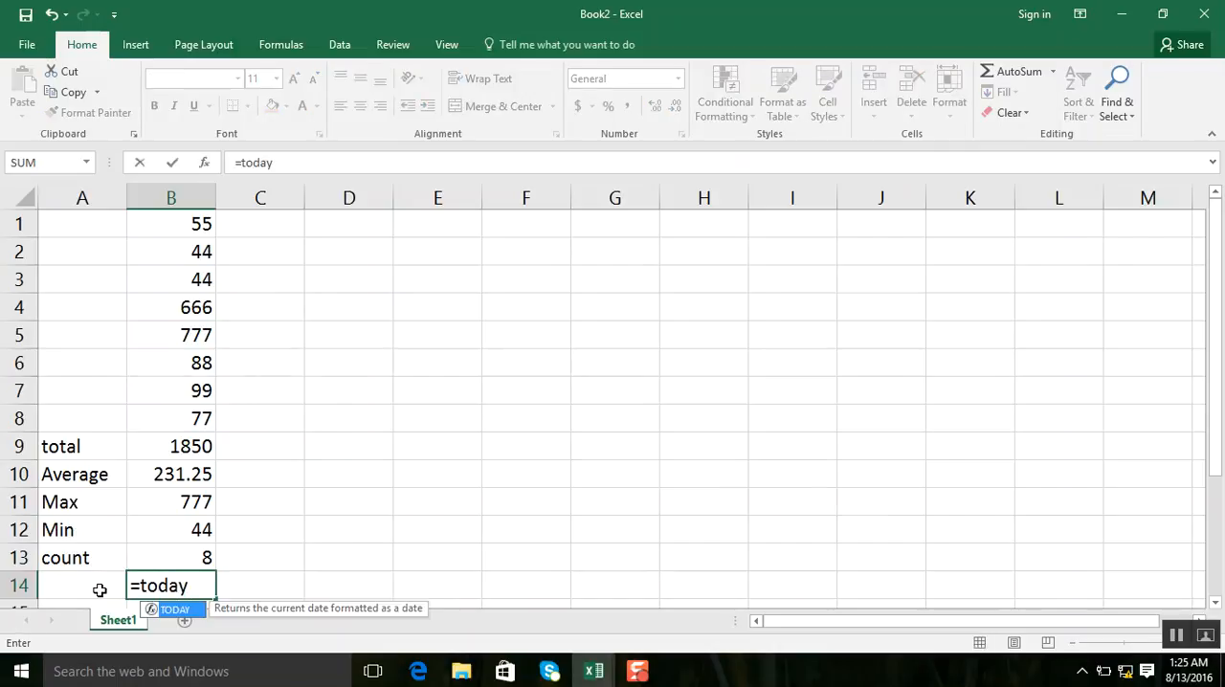
pyautogui.write('()')
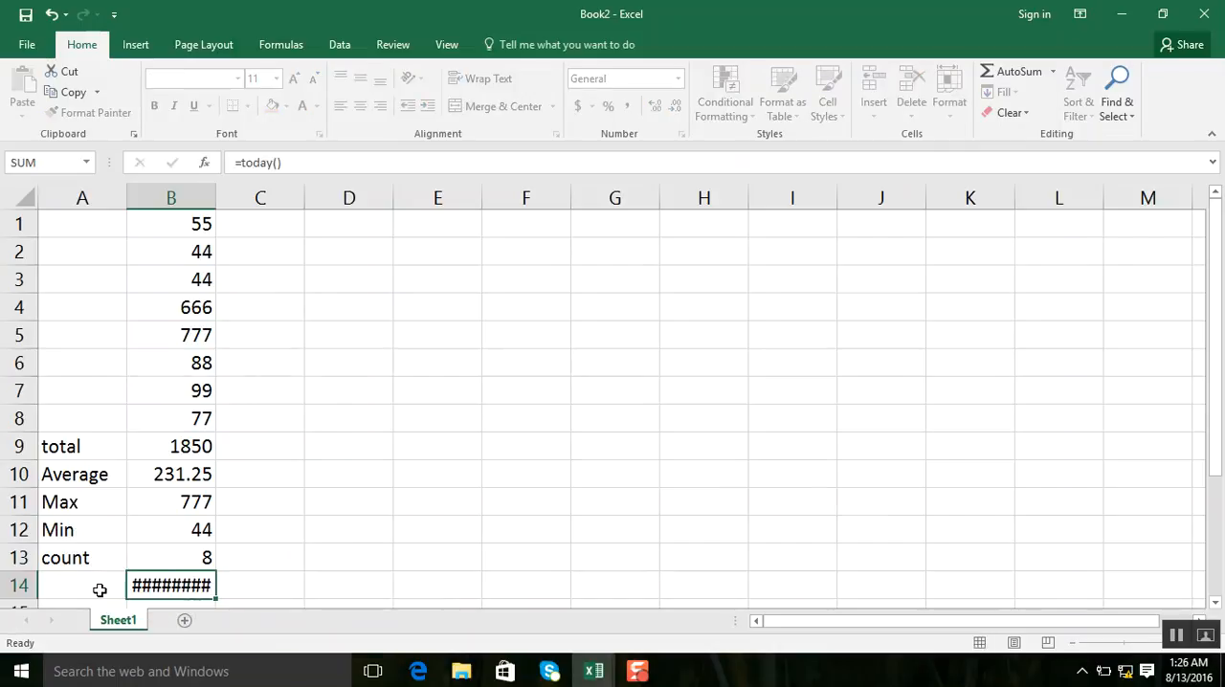
pyautogui.press('Return')
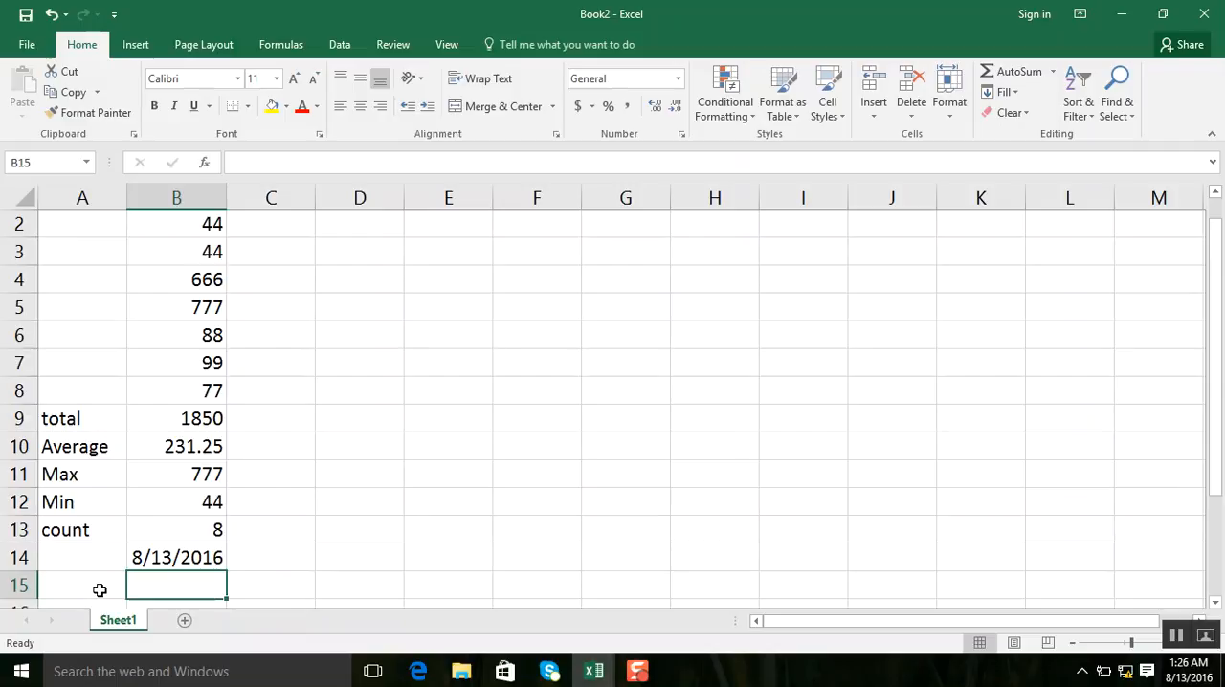
pyautogui.click(478, 328)
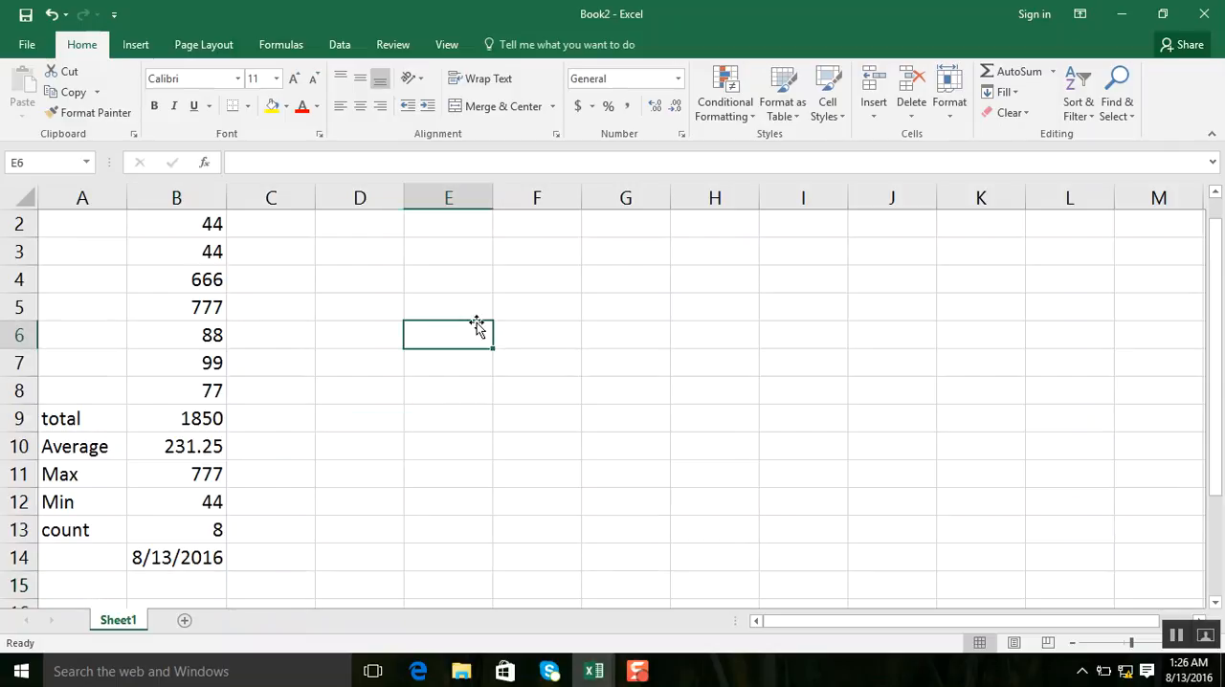
# Step: Enter the column headers Number, squre and cube in cells E6, F6 and G6
pyautogui.write('Number')
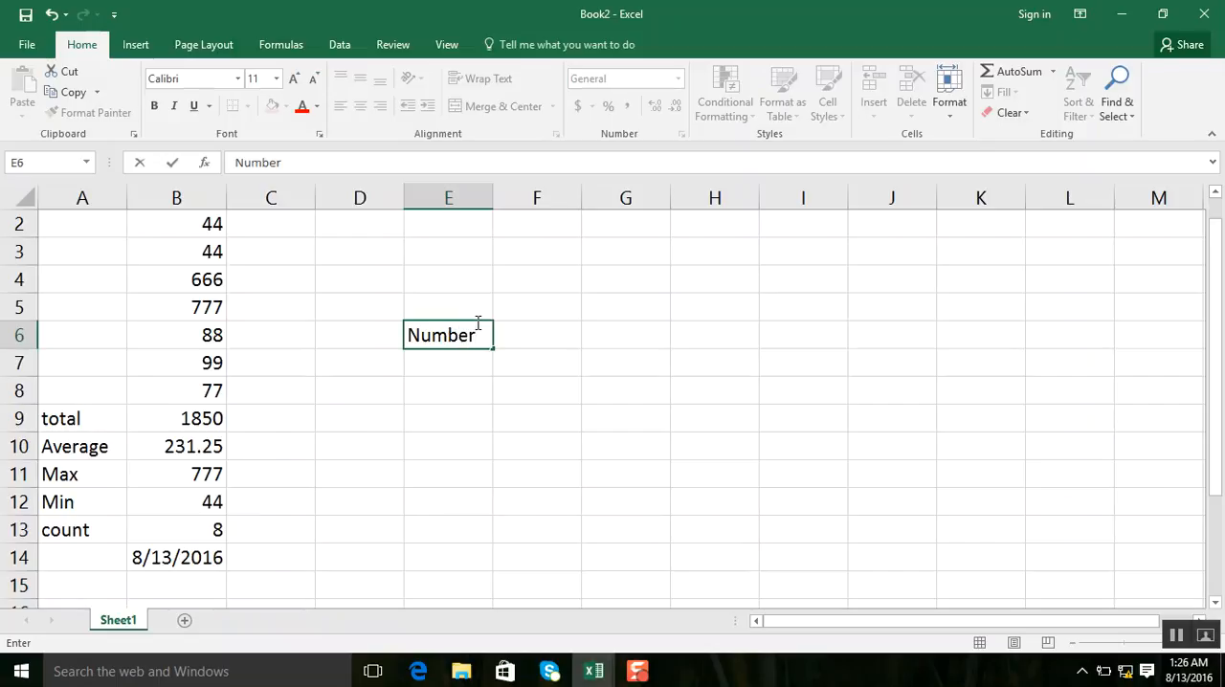
pyautogui.press('Tab')
pyautogui.write('squre')
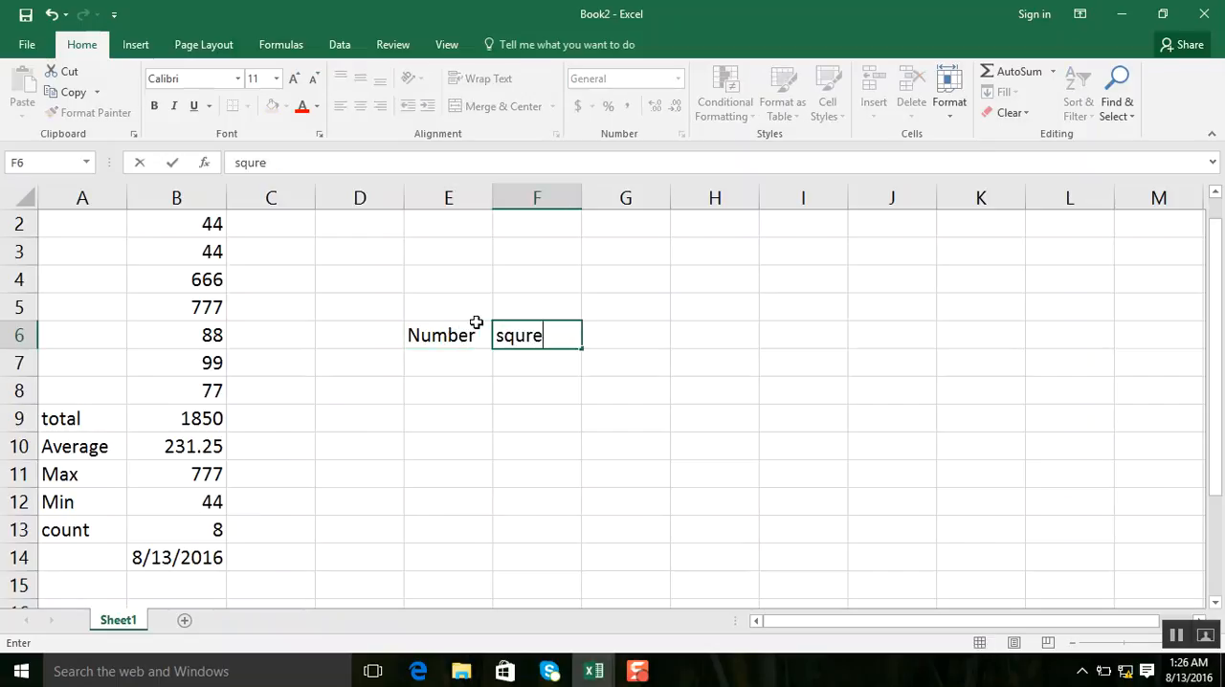
pyautogui.press('Tab')
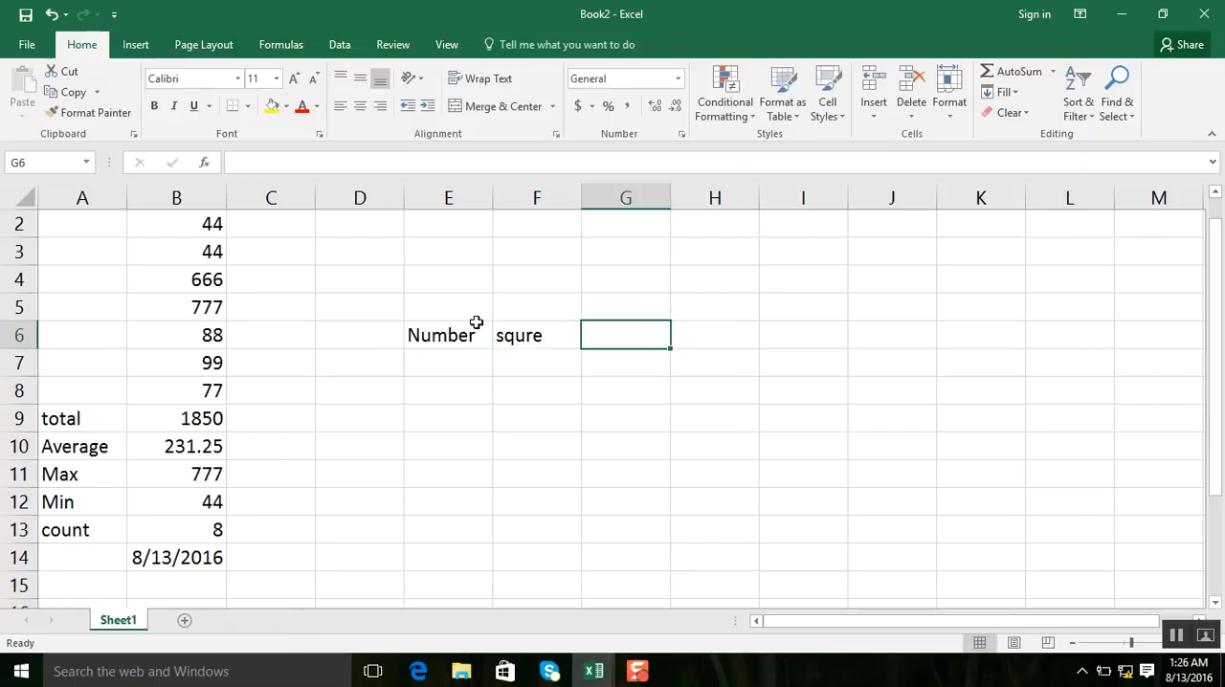
pyautogui.write('cube')
pyautogui.press('Return')
# Step: Fill cells E7 to E13 under the Number header with the series 1 to 7, starting from 1
pyautogui.write('1')
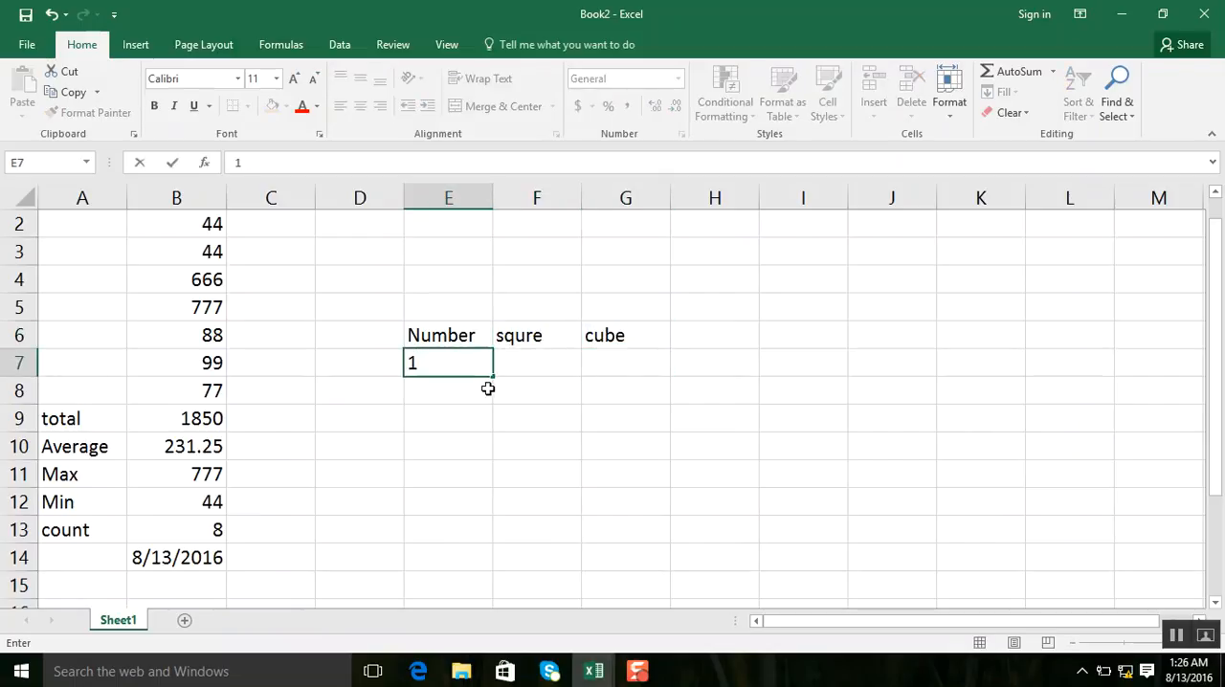
pyautogui.moveTo(493, 375); pyautogui.dragTo(494, 572)
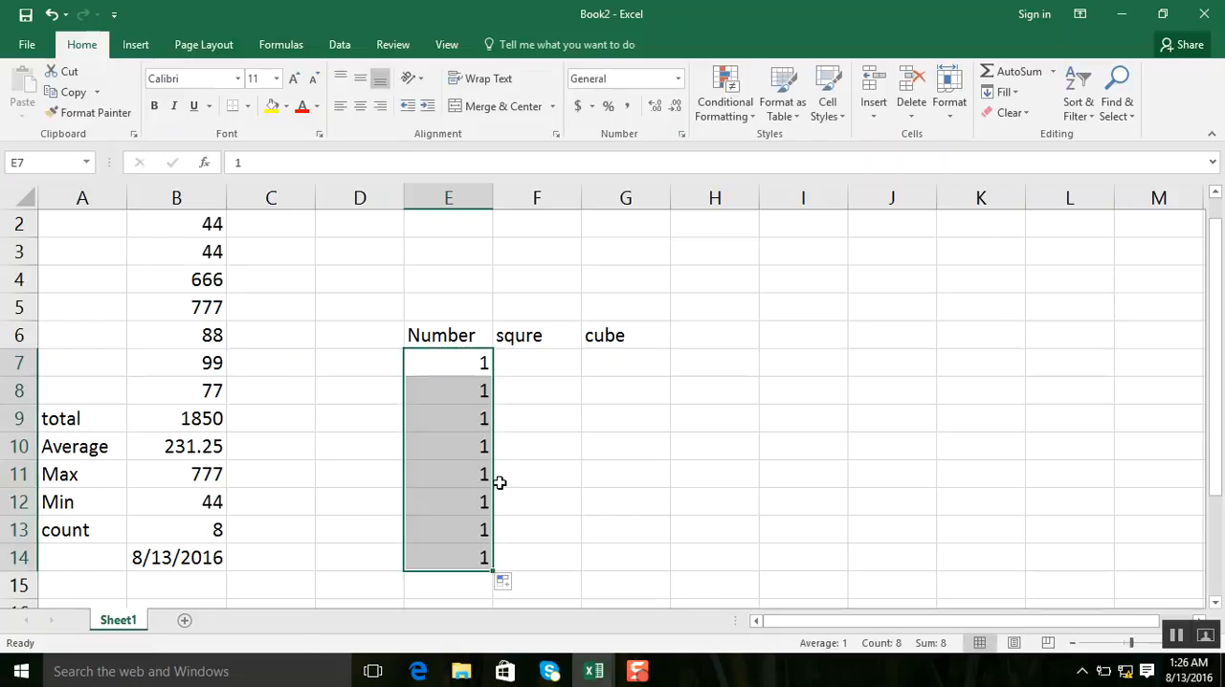
pyautogui.hotkey('ctrl', 'z')
pyautogui.moveTo(493, 377); pyautogui.dragTo(480, 546)
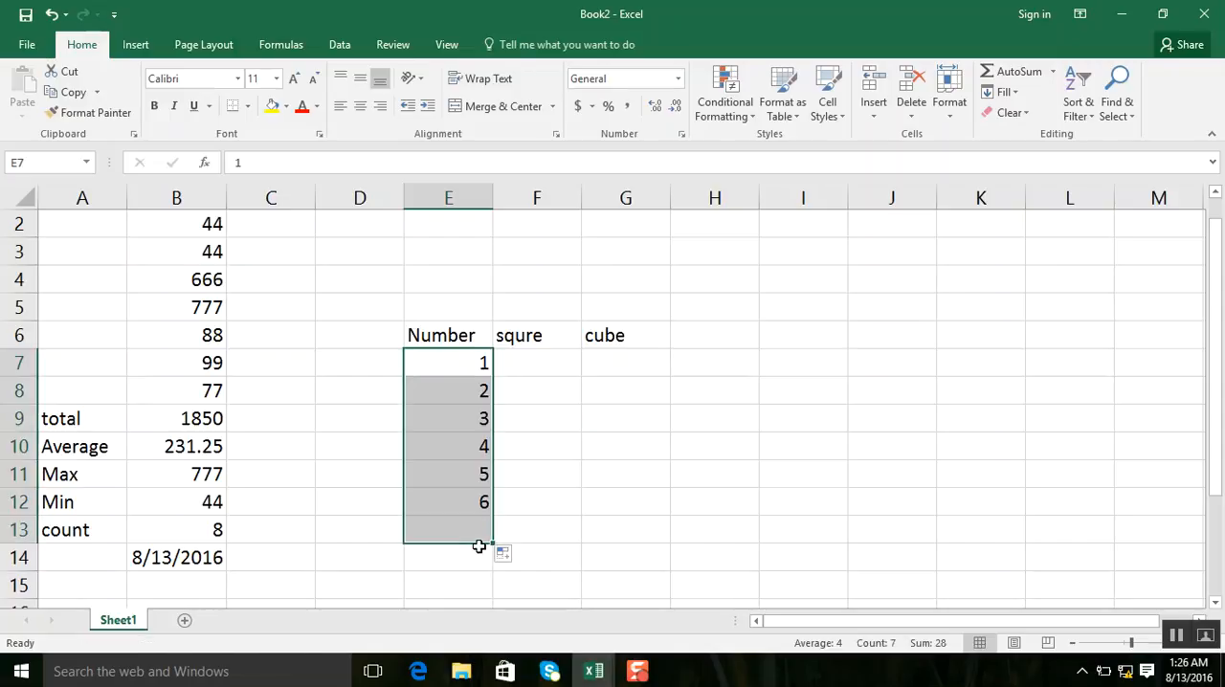
# Step: Calculate the squares with the formula =E7^2 in cell F7 and fill it down to F13
pyautogui.click(534, 363)
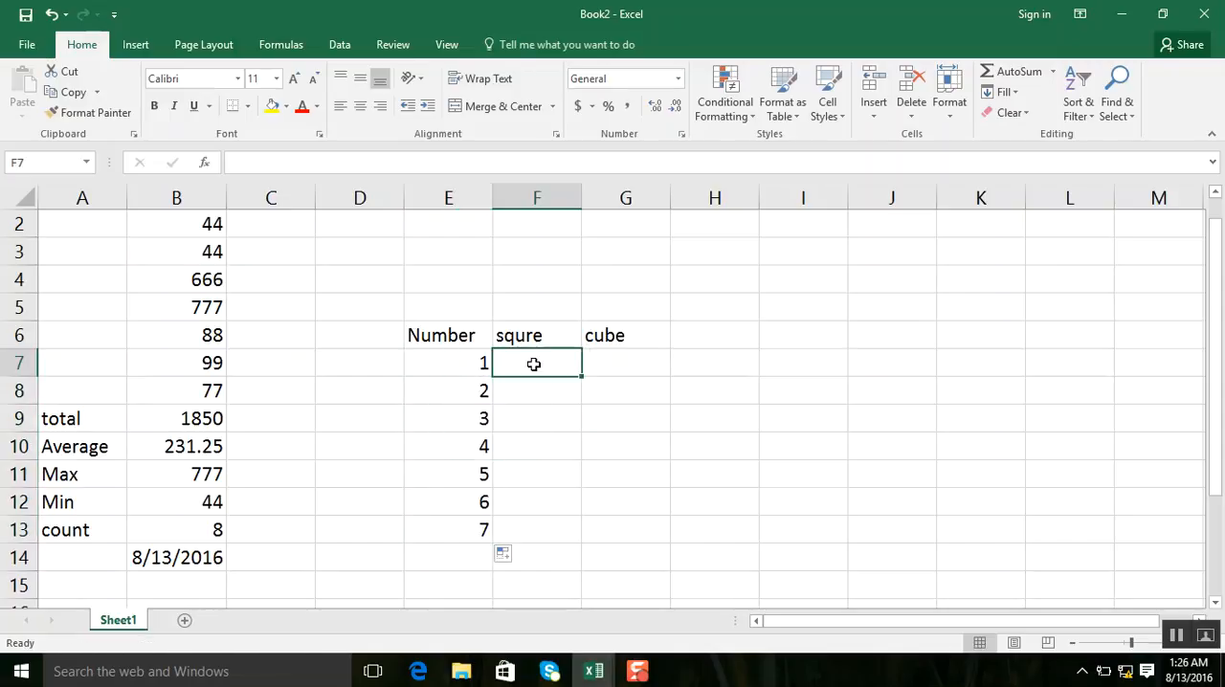
pyautogui.write('=')
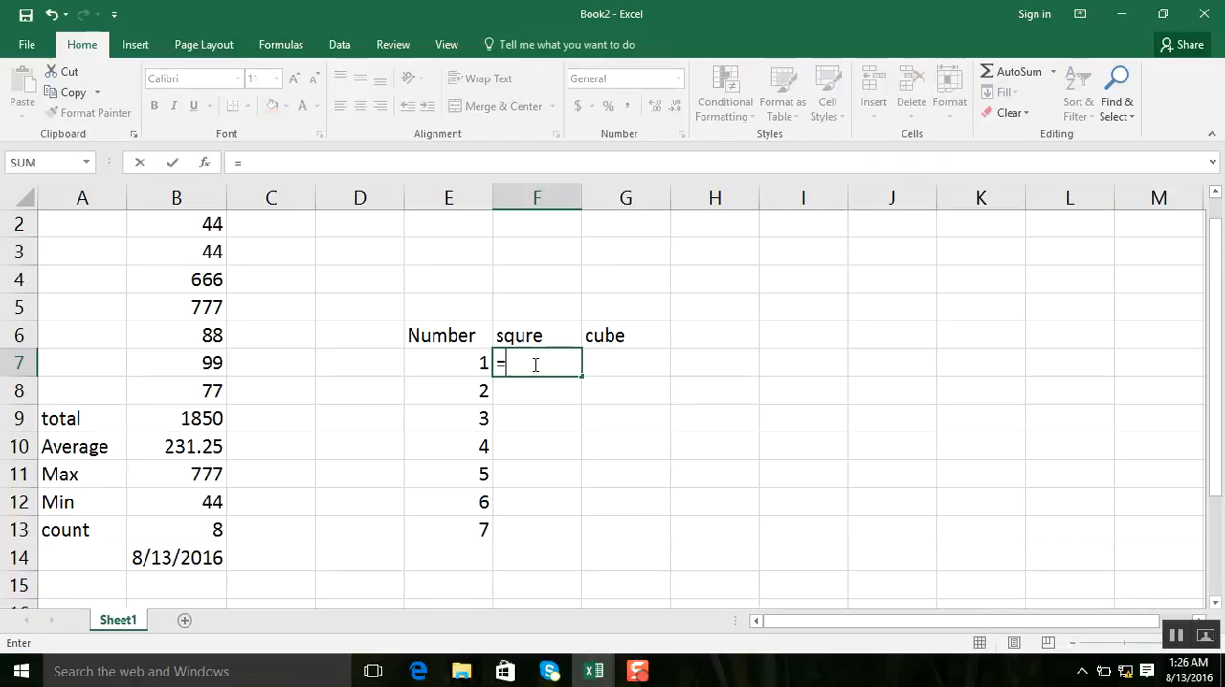
pyautogui.click(466, 361)
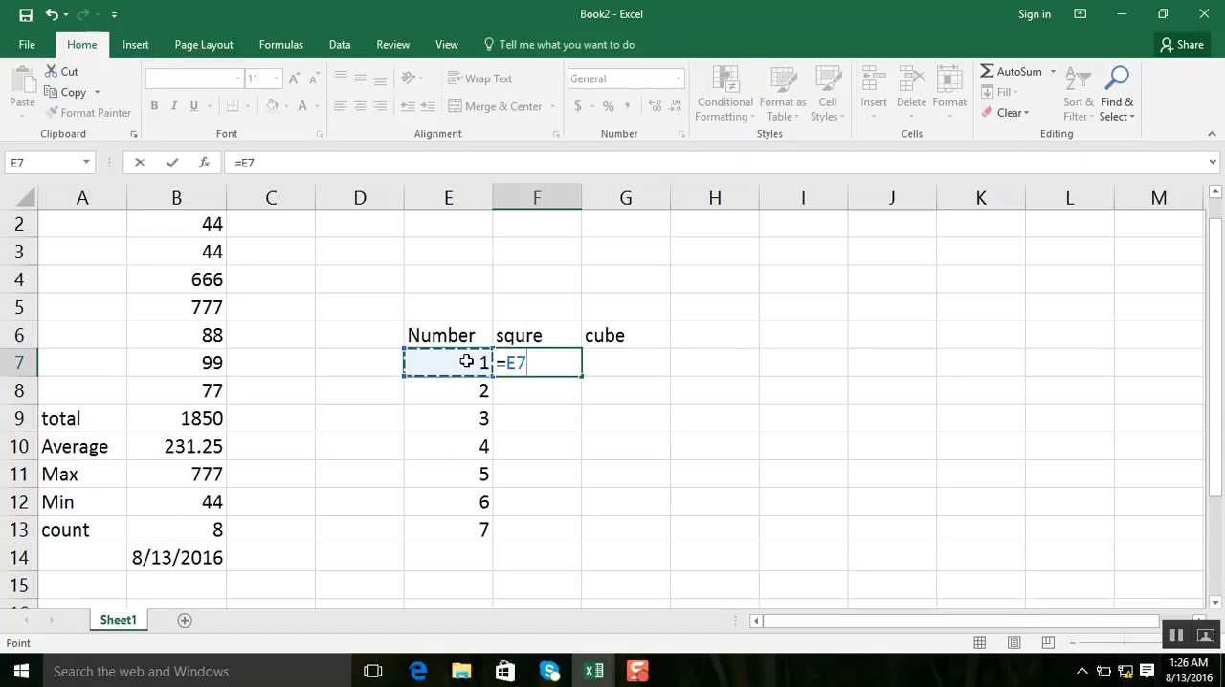
pyautogui.write('^2')
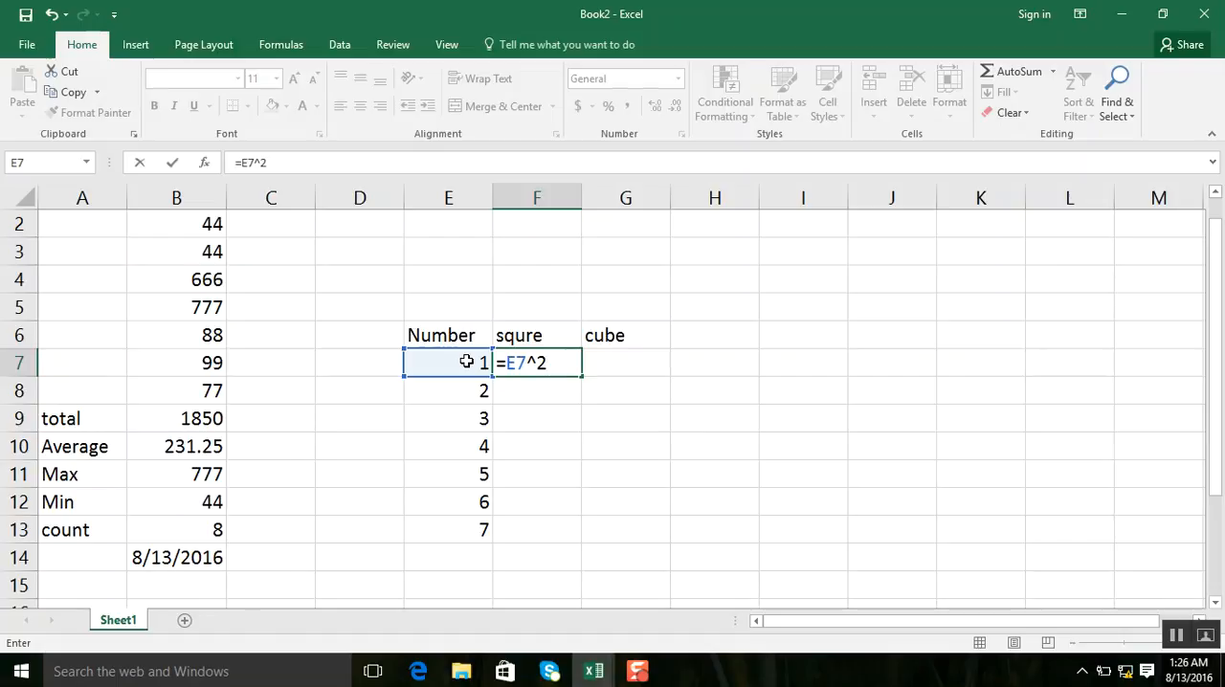
pyautogui.press('Return')
pyautogui.click(534, 361)
pyautogui.moveTo(582, 375); pyautogui.dragTo(595, 532)
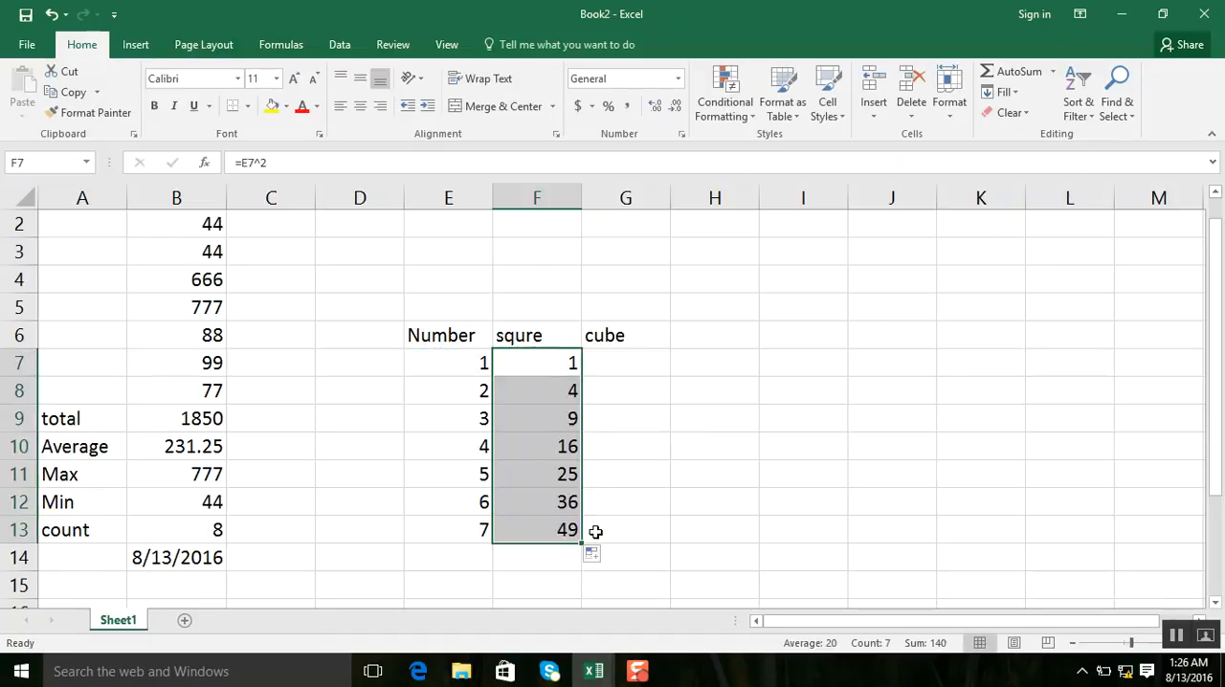
# Step: Calculate the cubes with the formula =E7^3 in cell G7 and fill it down to G13
pyautogui.click(611, 363)
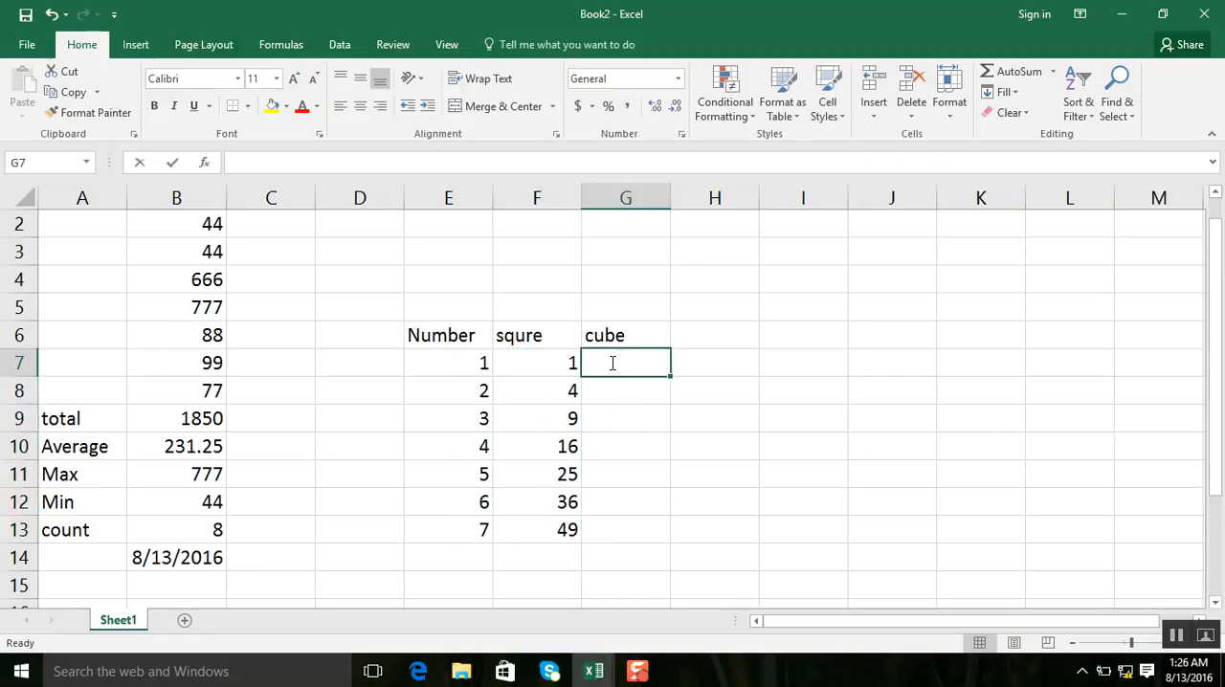
pyautogui.write('=')
pyautogui.click(449, 364)
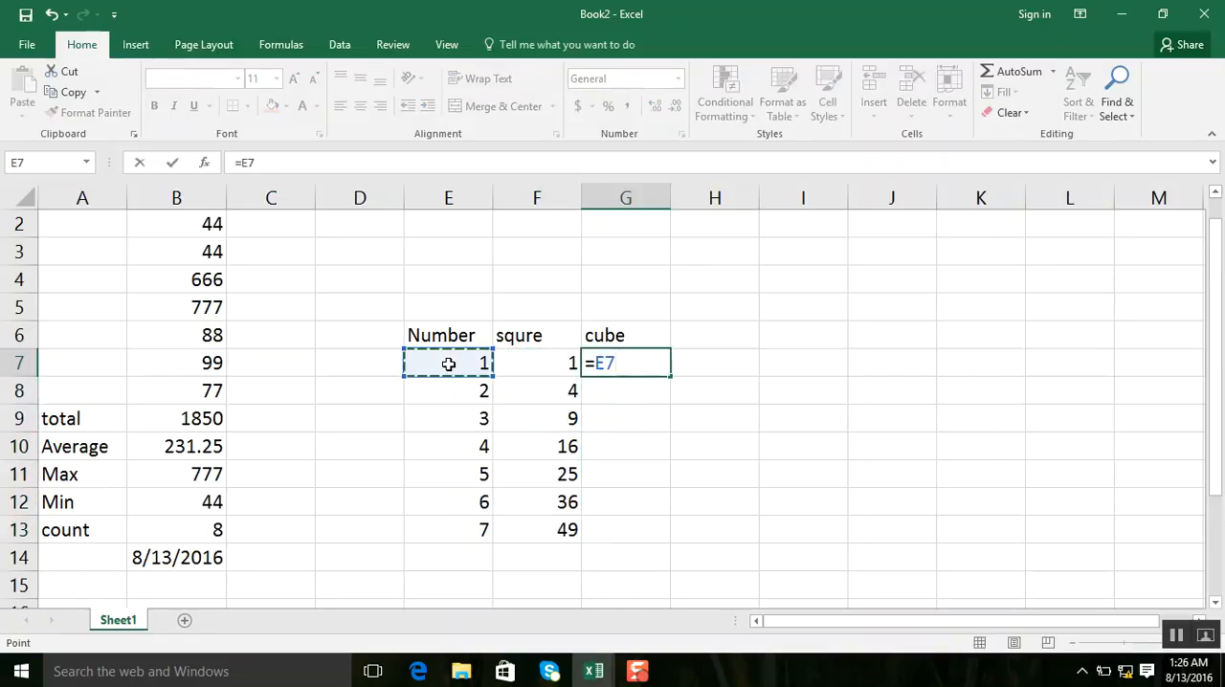
pyautogui.write('^3')
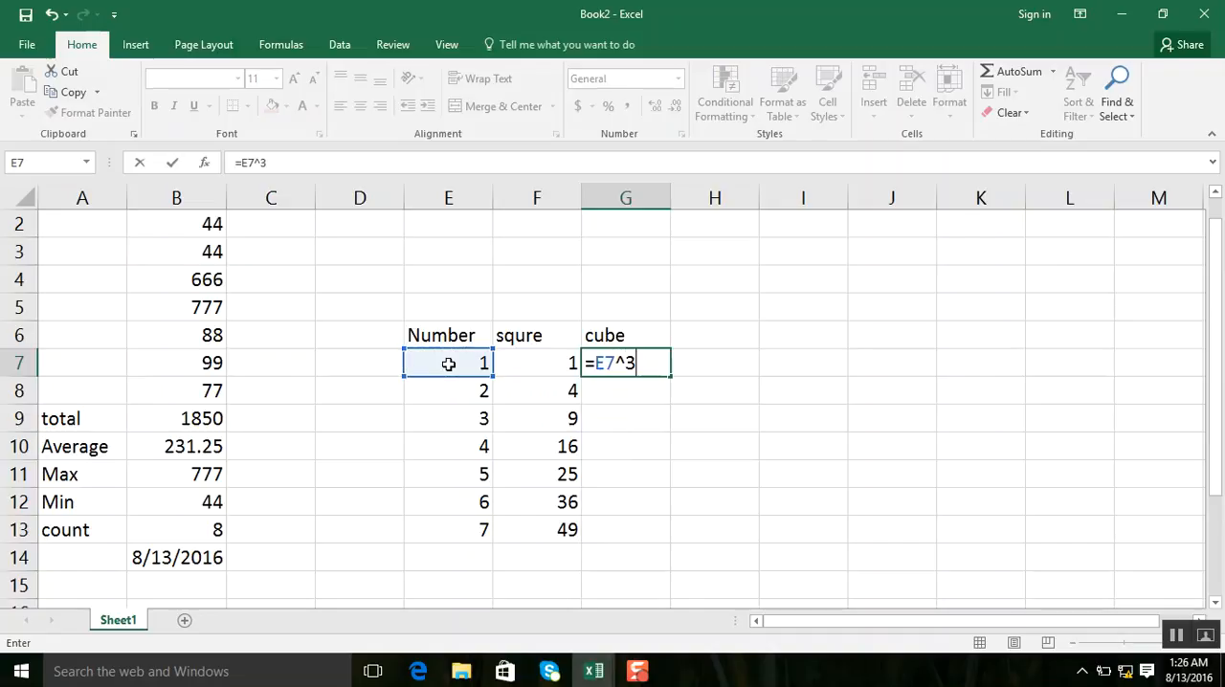
pyautogui.press('Return')
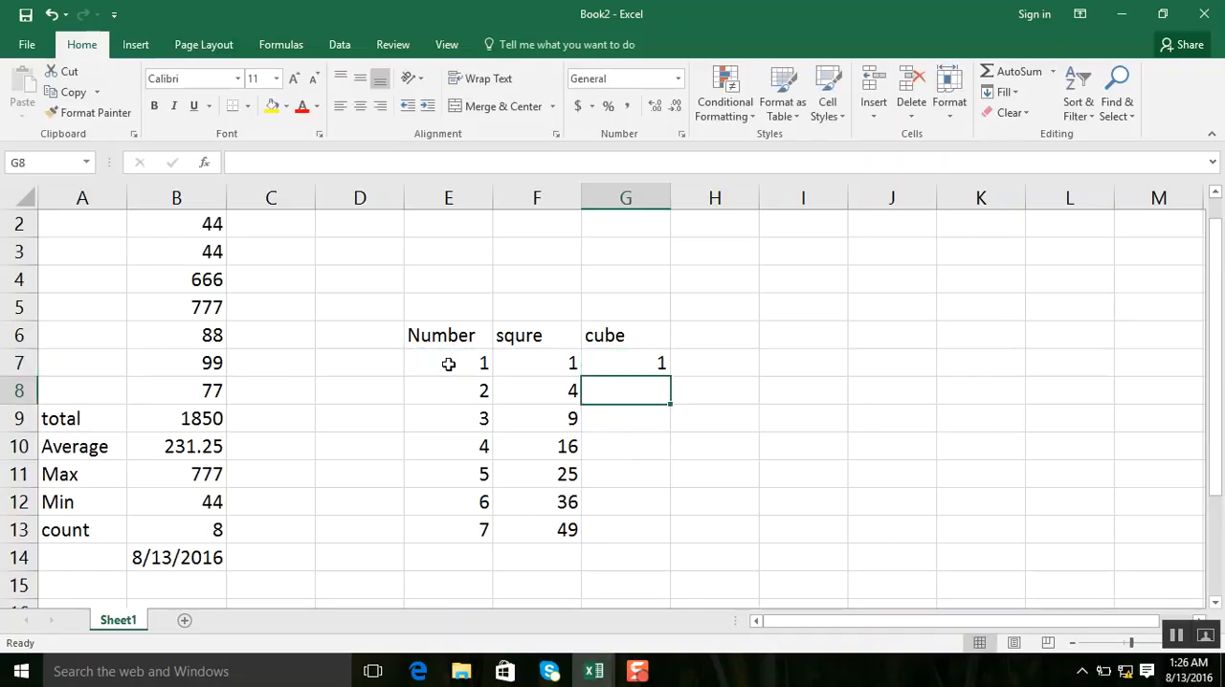
pyautogui.click(612, 360)
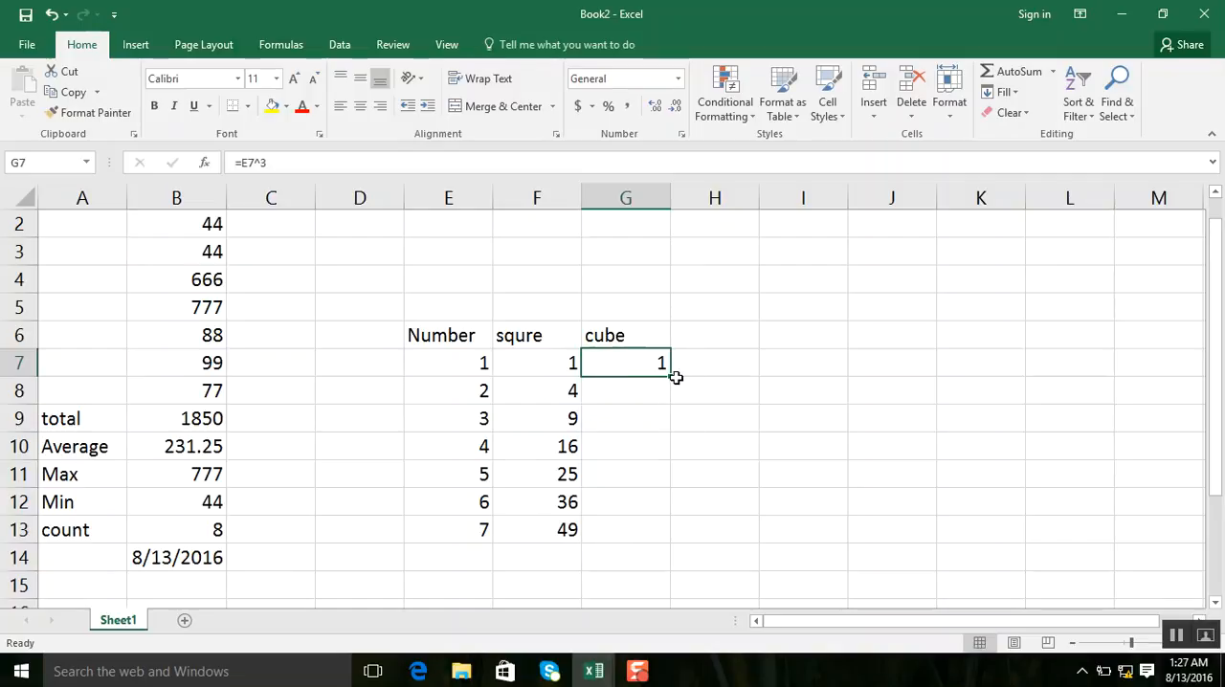
pyautogui.moveTo(673, 380); pyautogui.dragTo(648, 550)
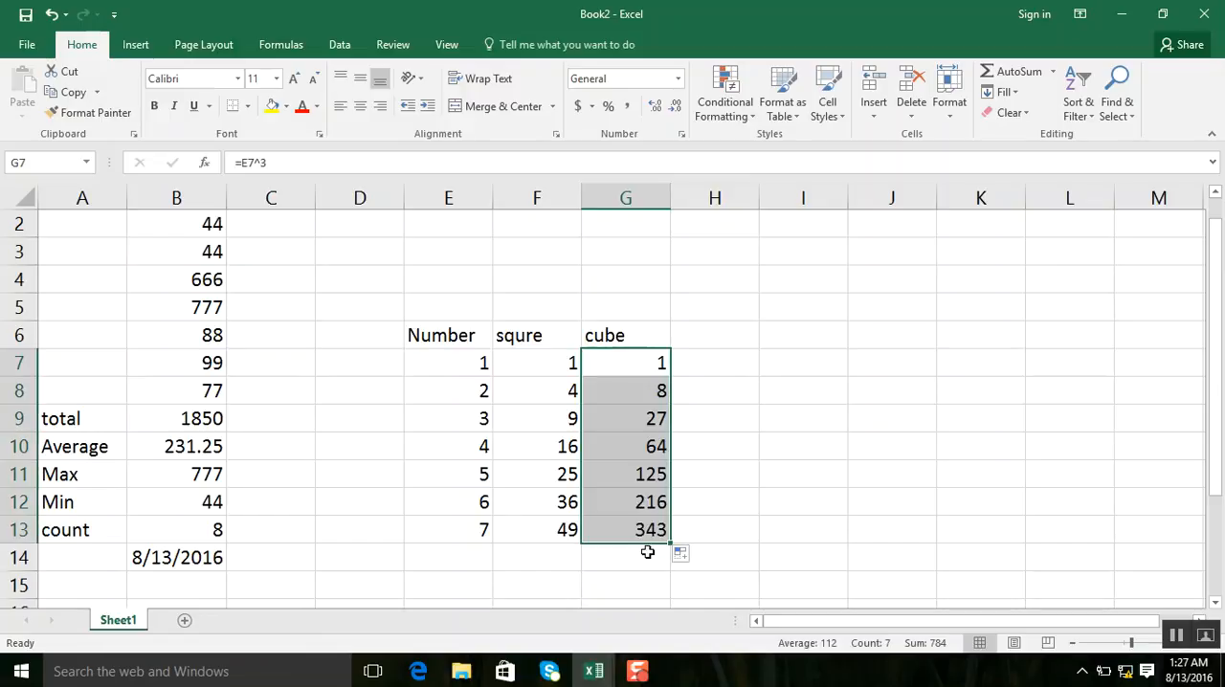